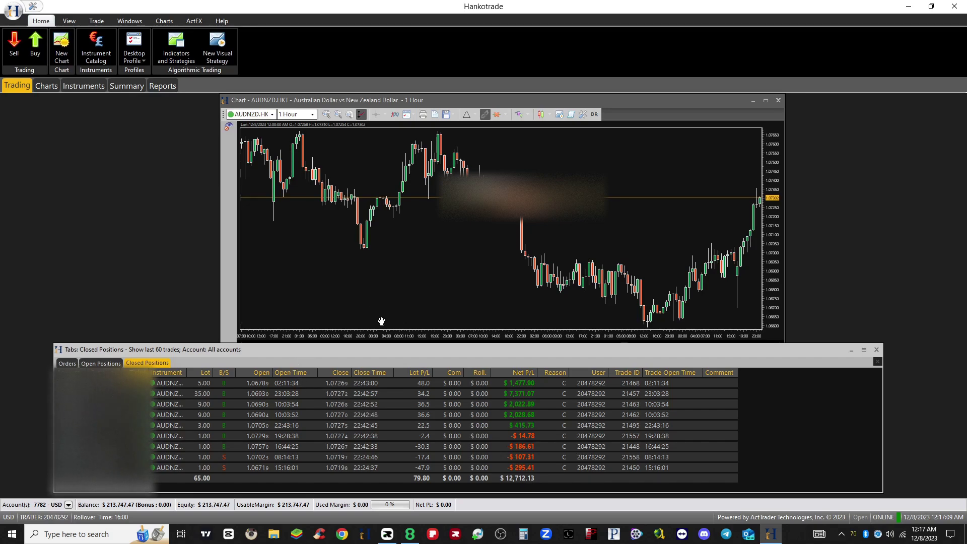
Shift the AUDNZD chart window and the Closed Positions window further right in the Trading workspace
drag(655, 104, 724, 105)
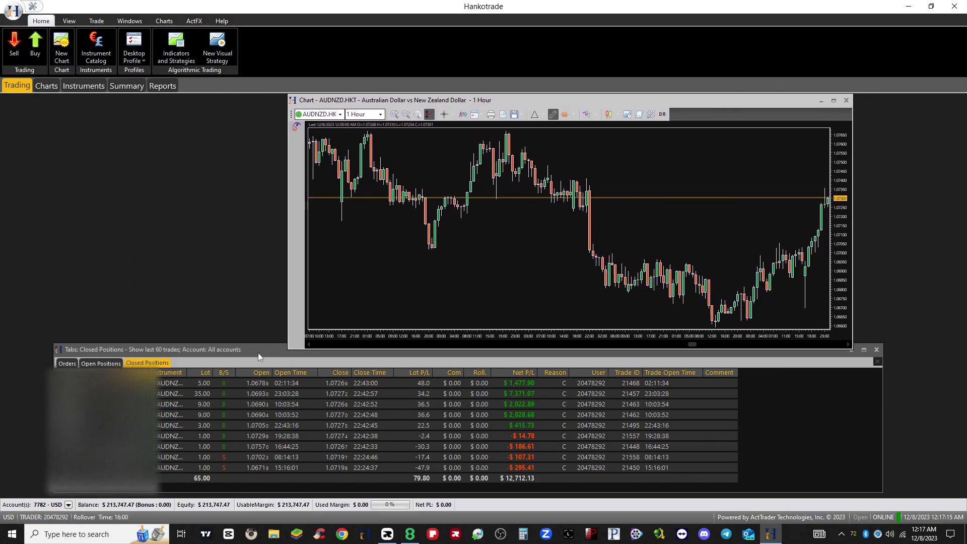
drag(258, 353, 298, 355)
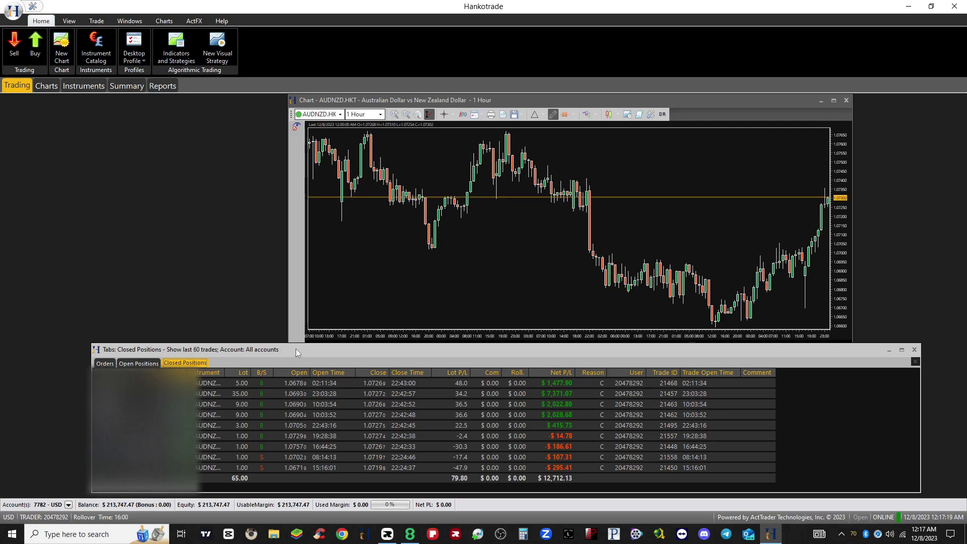
Look through the Charts, Instruments, Summary and Reports workspaces and return to the Trading workspace
click(54, 86)
click(76, 87)
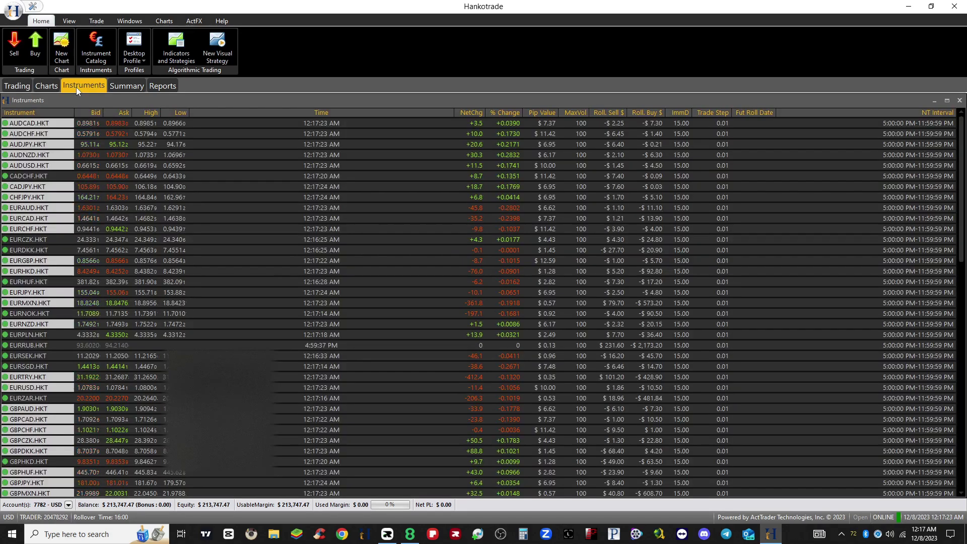
click(124, 86)
click(163, 86)
click(127, 86)
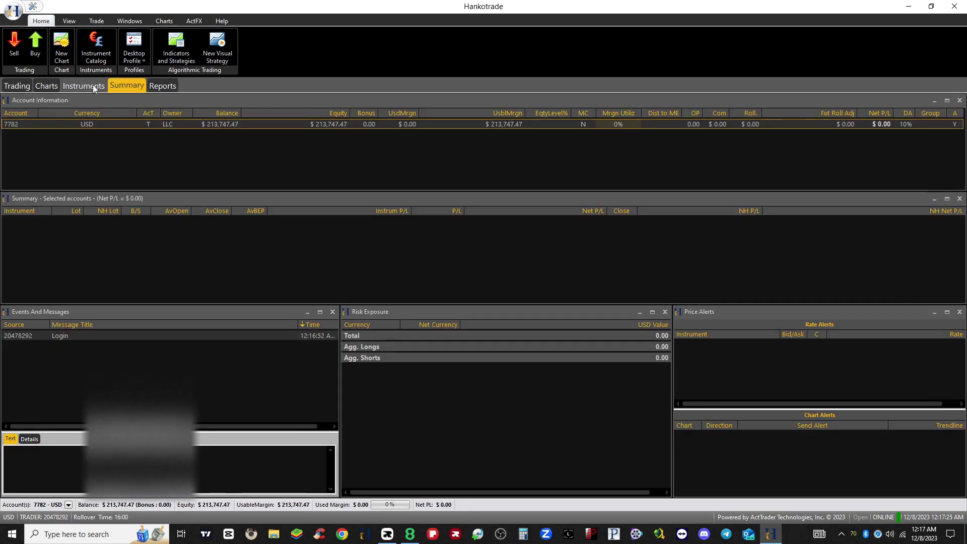
click(84, 86)
click(54, 86)
click(17, 86)
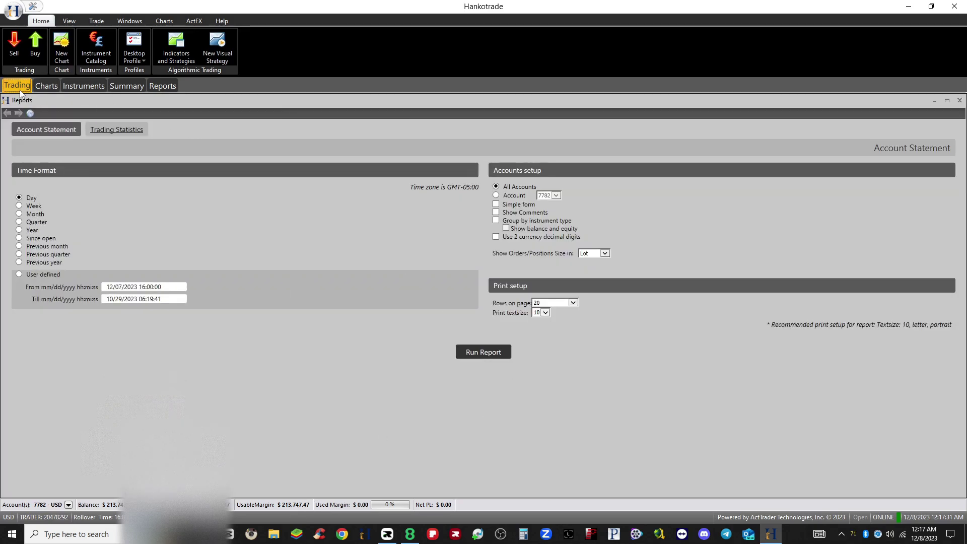
click(47, 87)
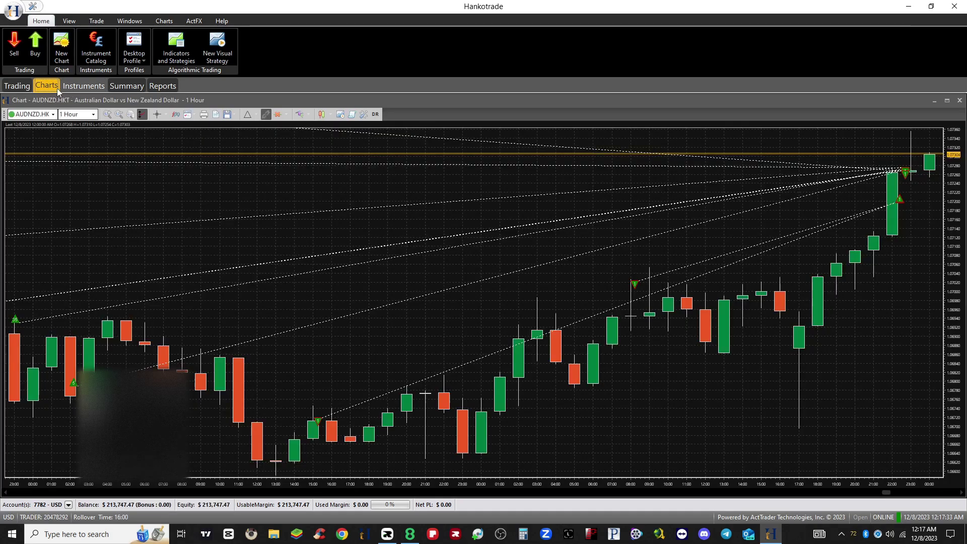
click(23, 86)
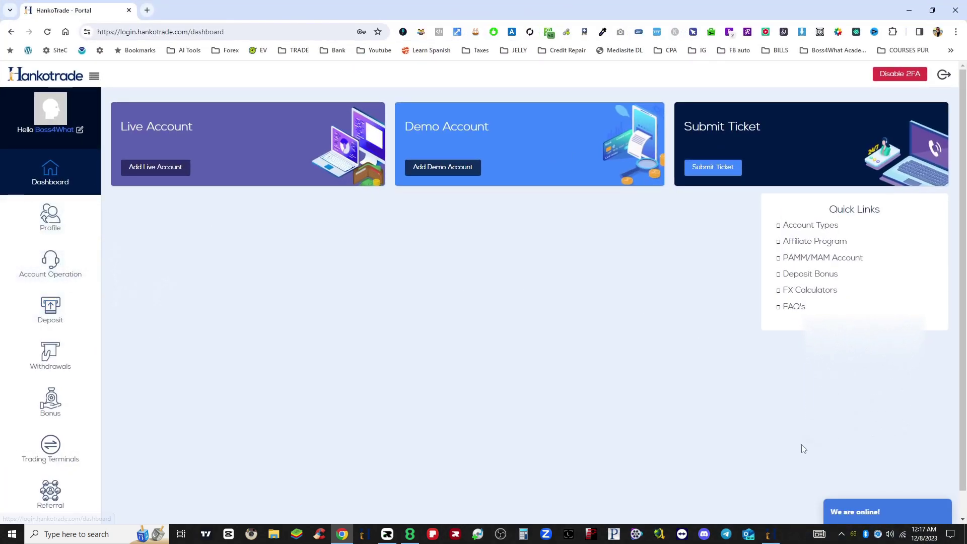
Open the live chat in the Hankotrade web portal, review the earlier support conversation, and minimise the chat
click(902, 519)
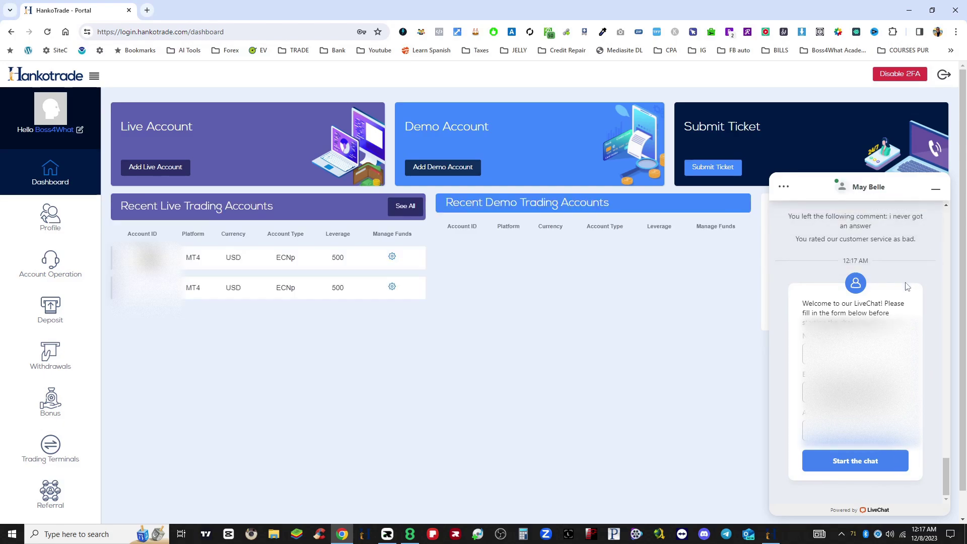
scroll(920, 307, up, 15)
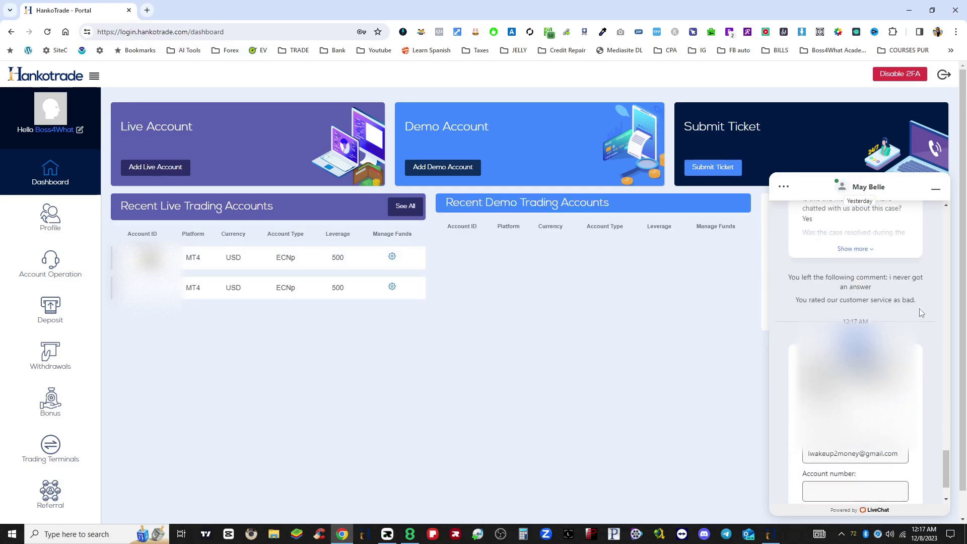
scroll(920, 308, up, 3)
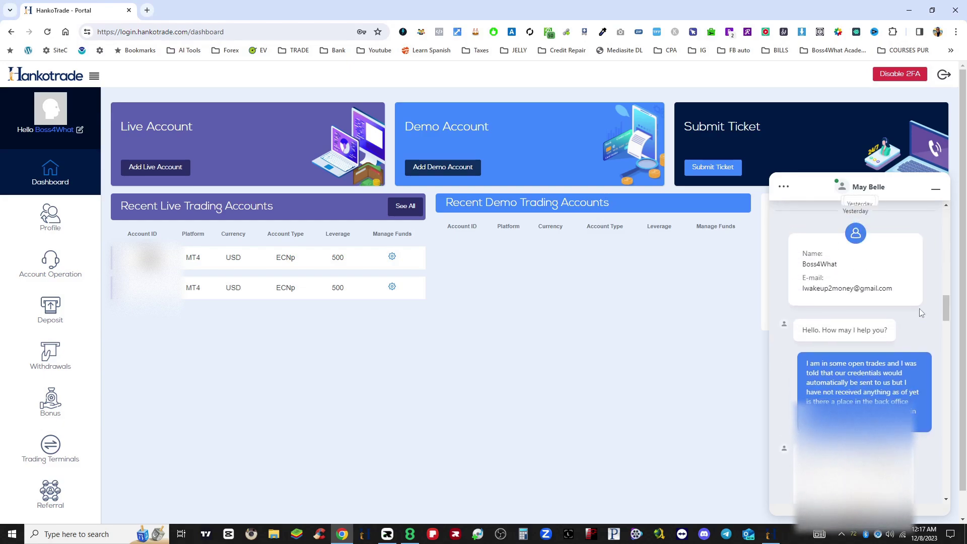
scroll(920, 309, down, 10)
click(935, 189)
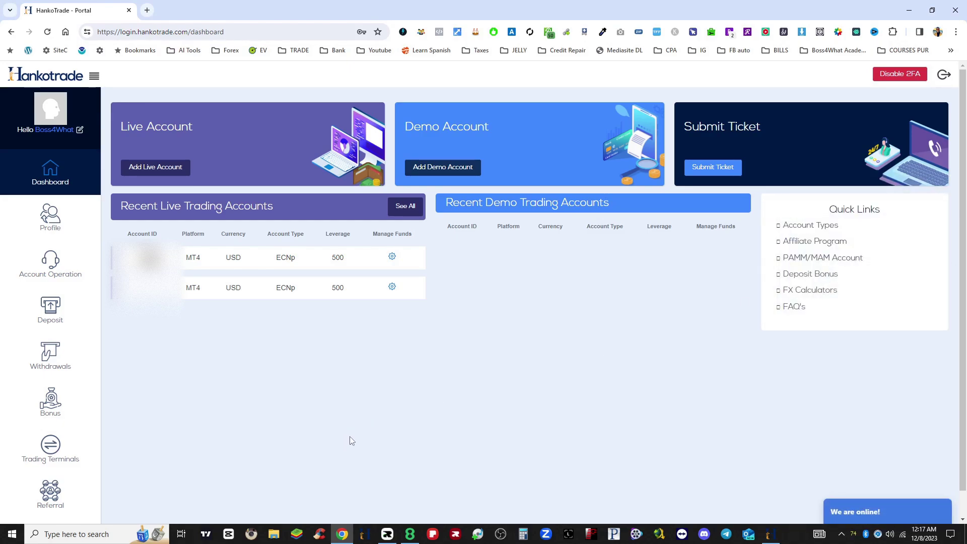
View the password reset form under Account Operation, reload the page, and return to the dashboard
click(52, 269)
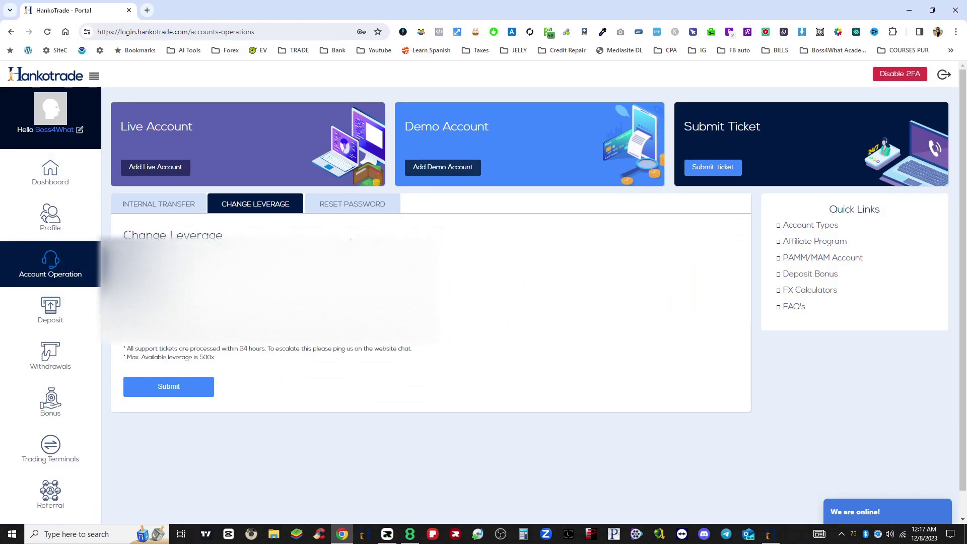
click(353, 214)
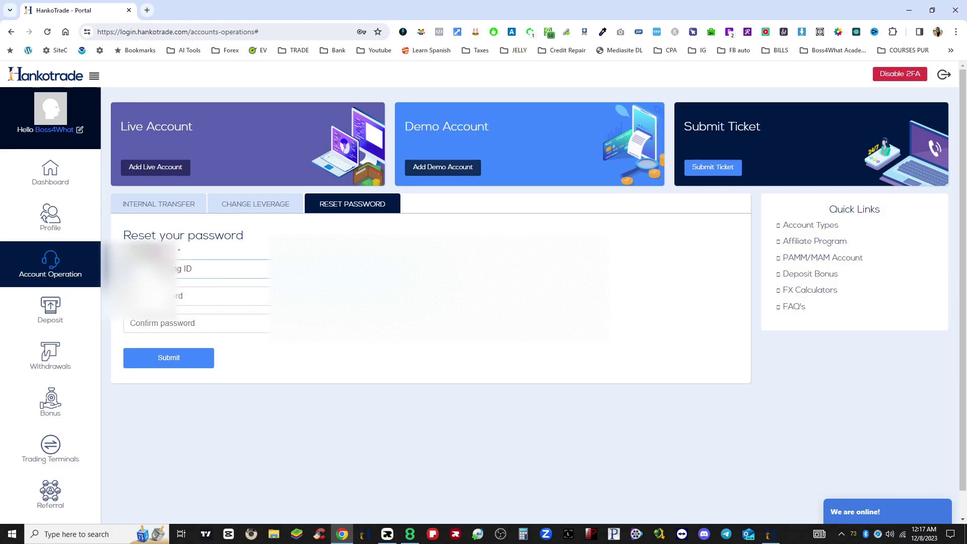
key(F5)
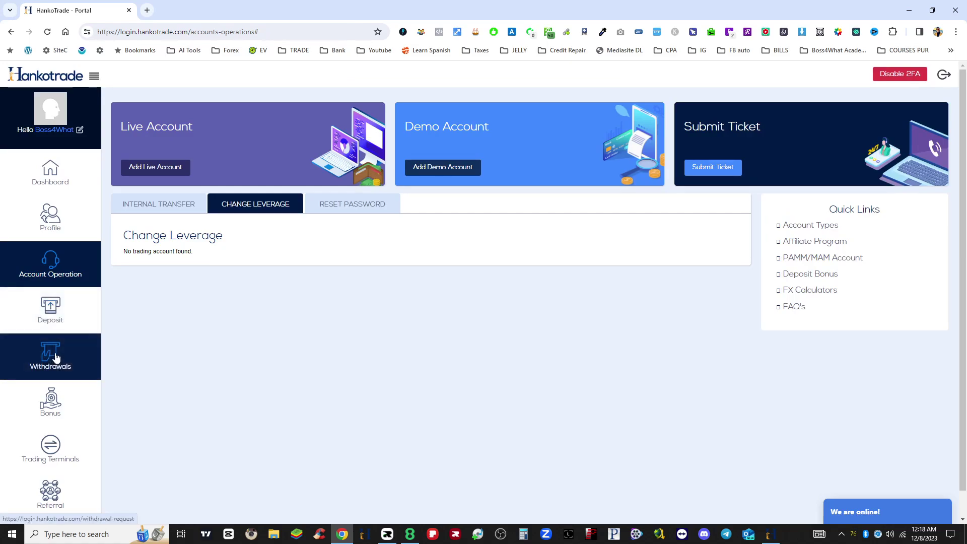
key(F5)
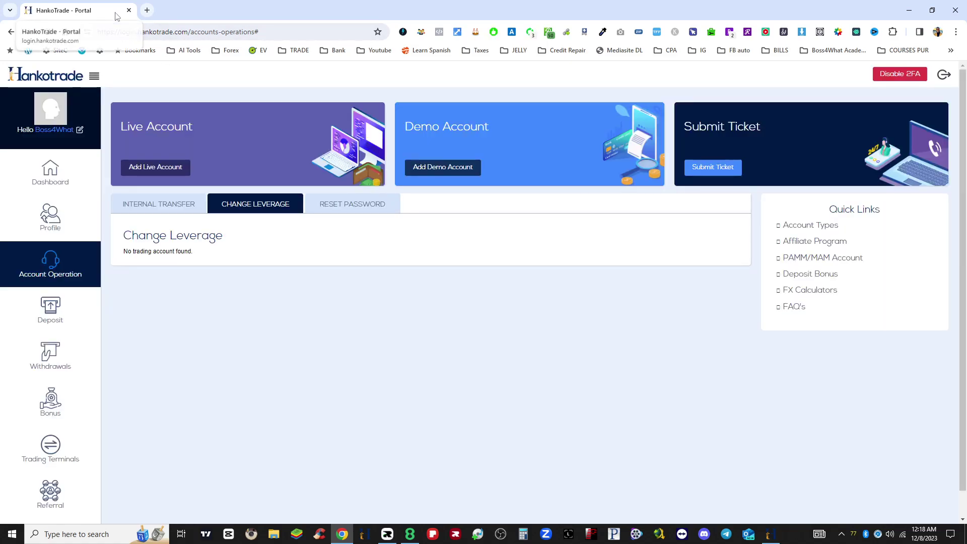
click(51, 174)
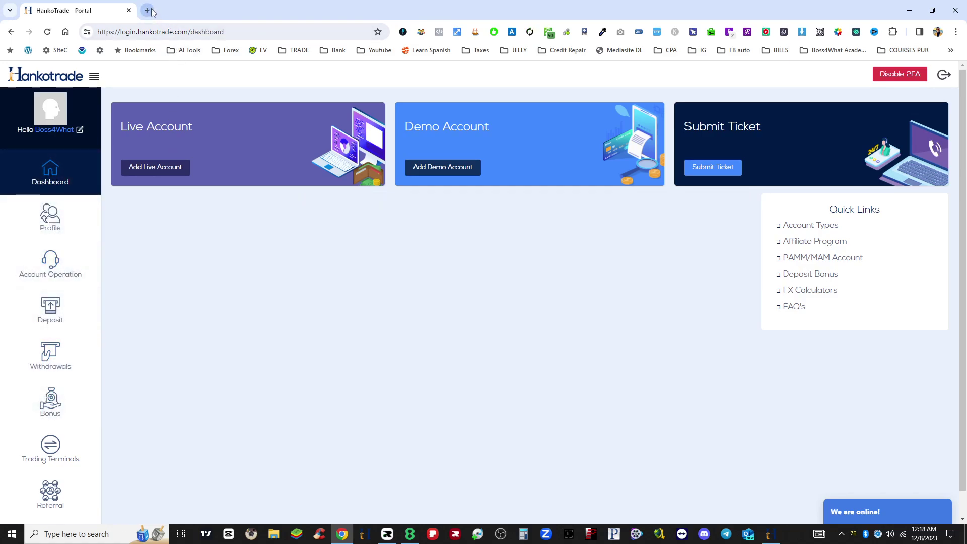
Open the hankotrade.com website in a new browser tab
key(ctrl+t)
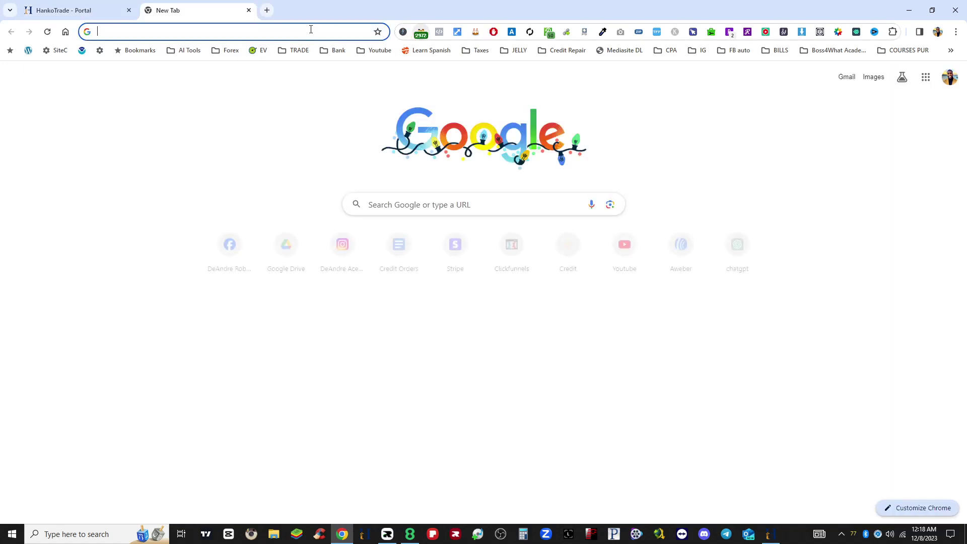
text(hankotrade.com)
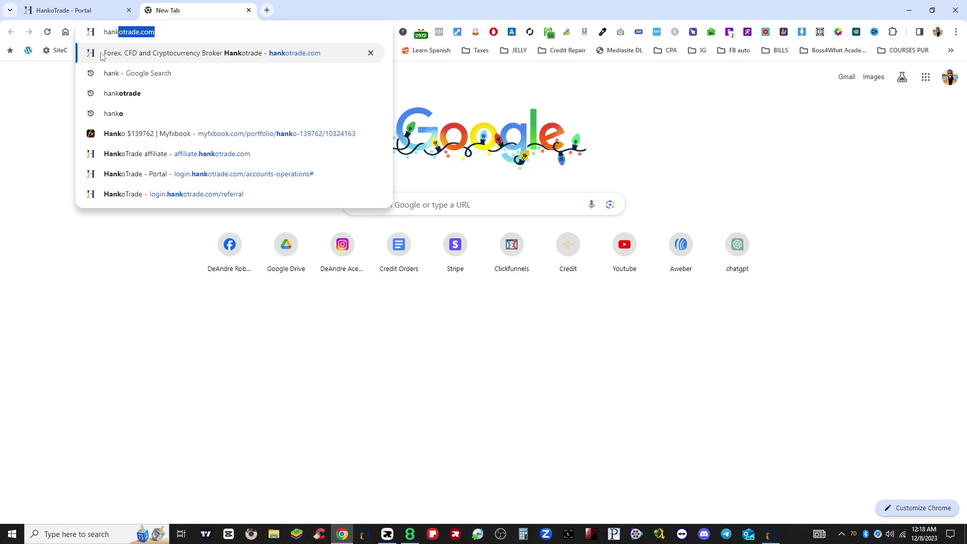
click(129, 55)
Open the ActTrader trading platform page and go to its Download ActTrader section
mouse_move(402, 103)
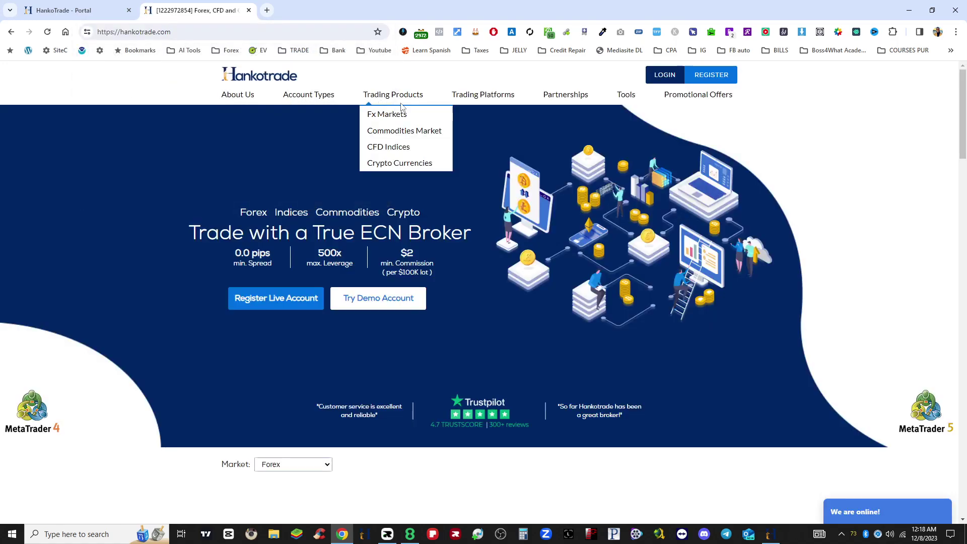
mouse_move(472, 99)
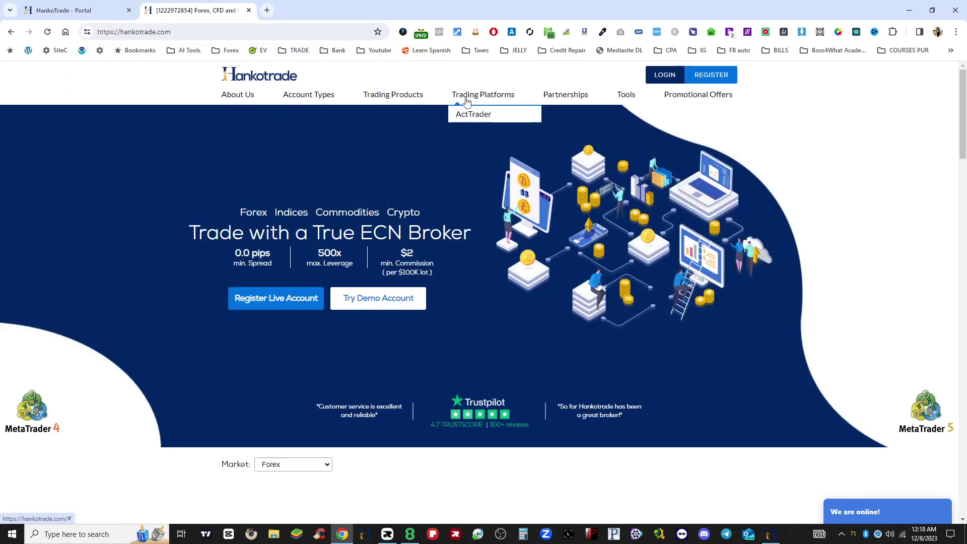
click(467, 101)
click(474, 116)
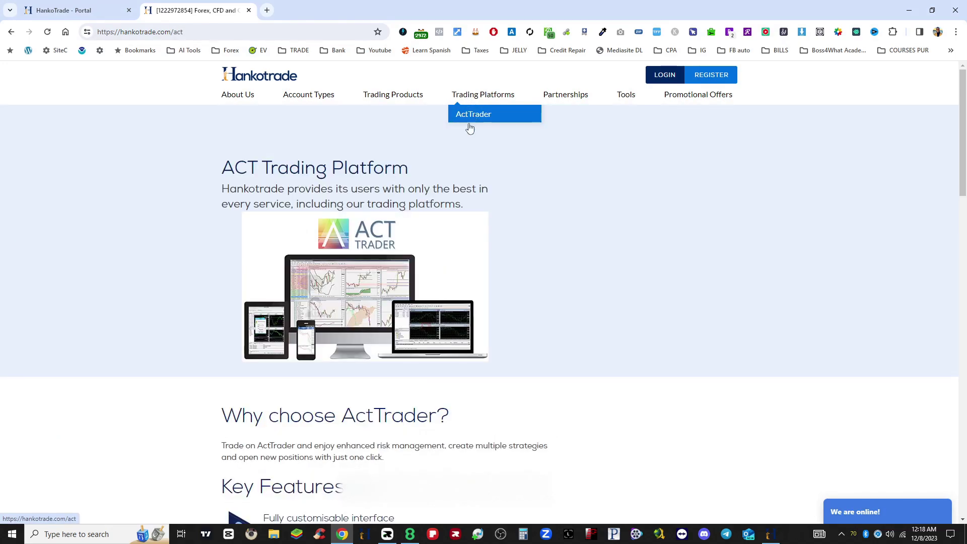
scroll(461, 149, down, 9)
scroll(461, 152, down, 4)
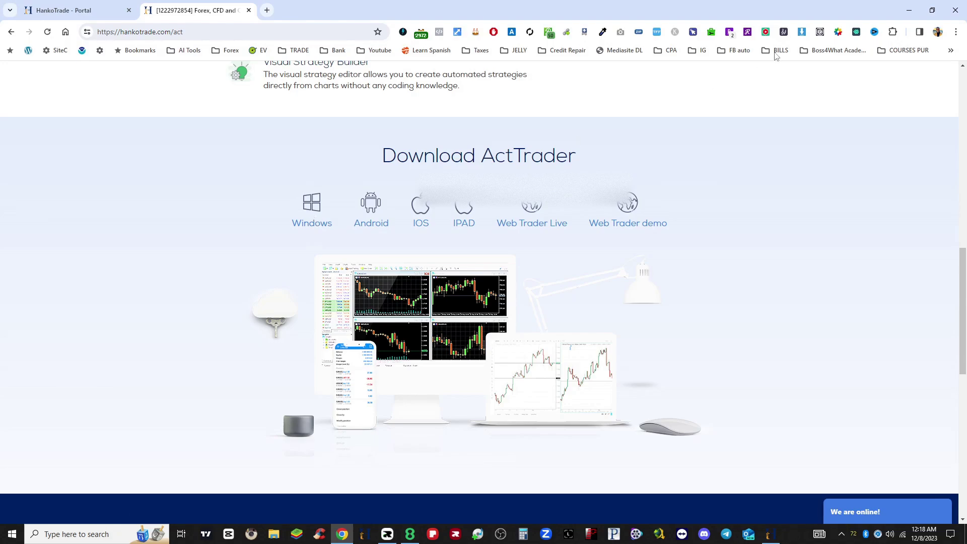
Bring the Hankotrade installer onto the desktop, start its setup wizard, and quit the setup
click(904, 17)
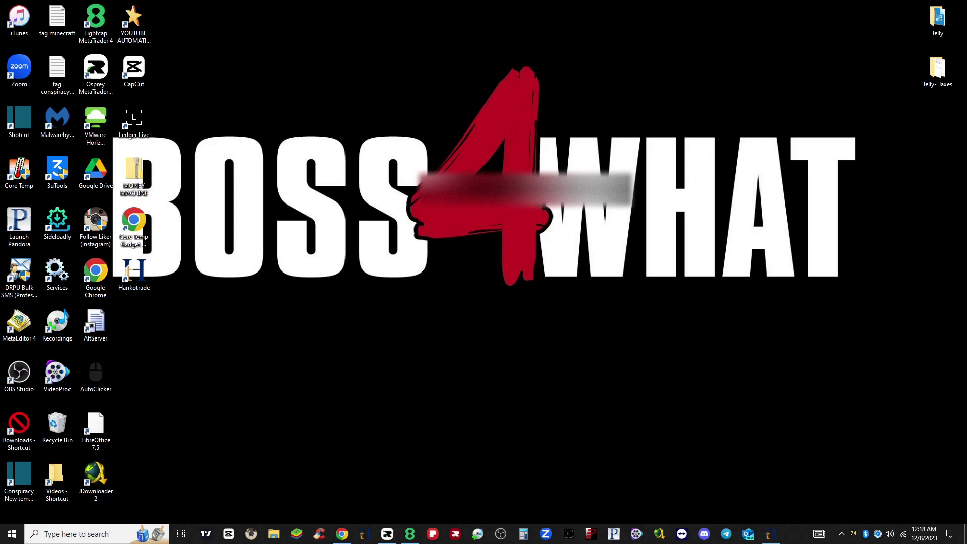
drag(966, 120, 509, 217)
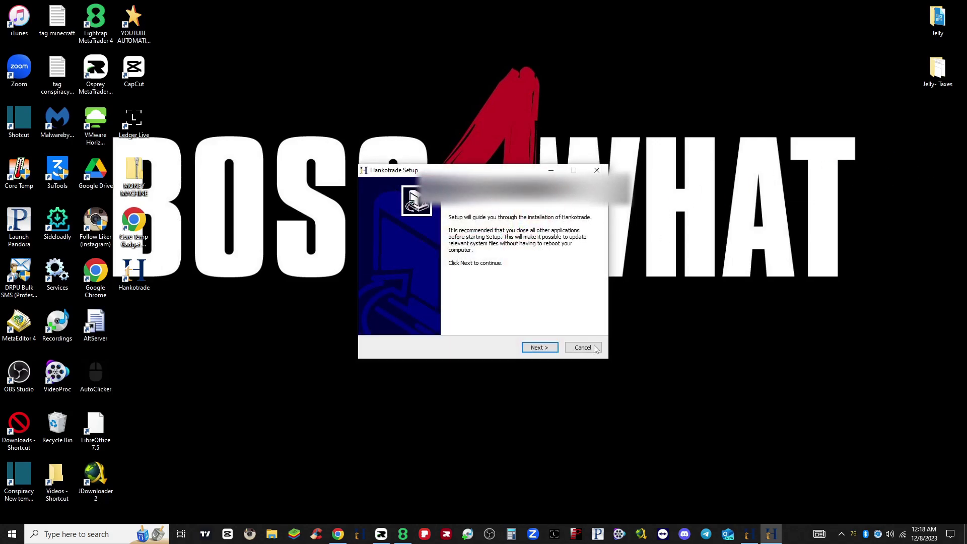
click(583, 347)
click(551, 301)
click(597, 170)
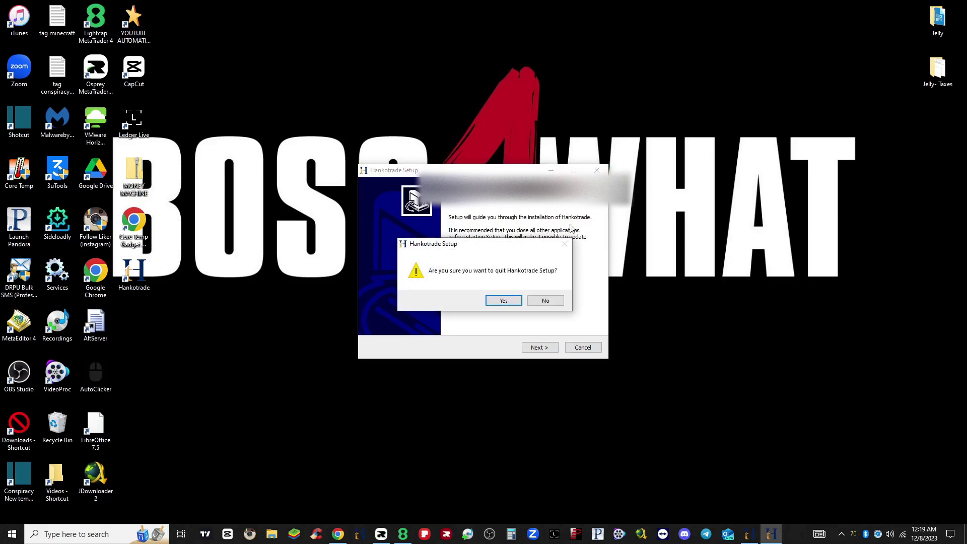
click(504, 300)
Delete the Hankotrade installer file from the desktop
right_click(507, 222)
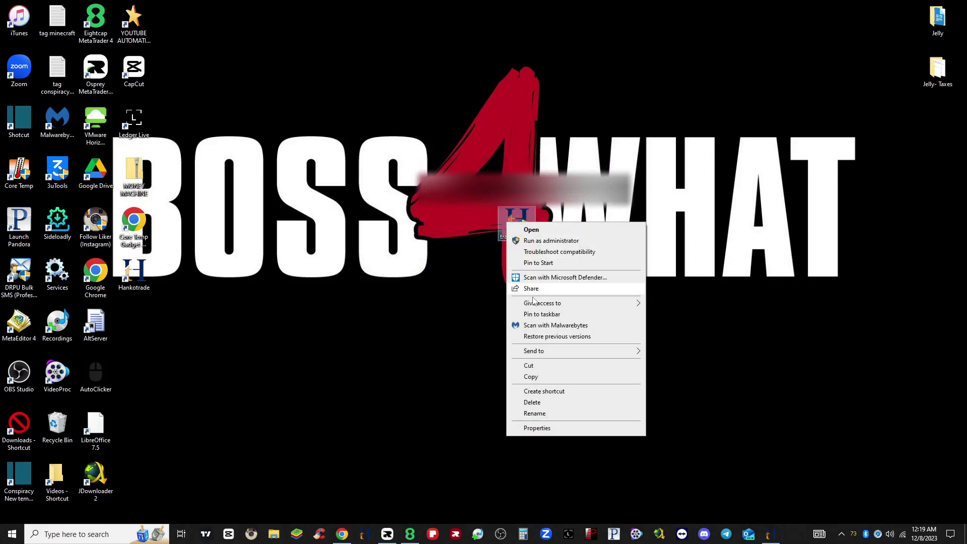
click(534, 403)
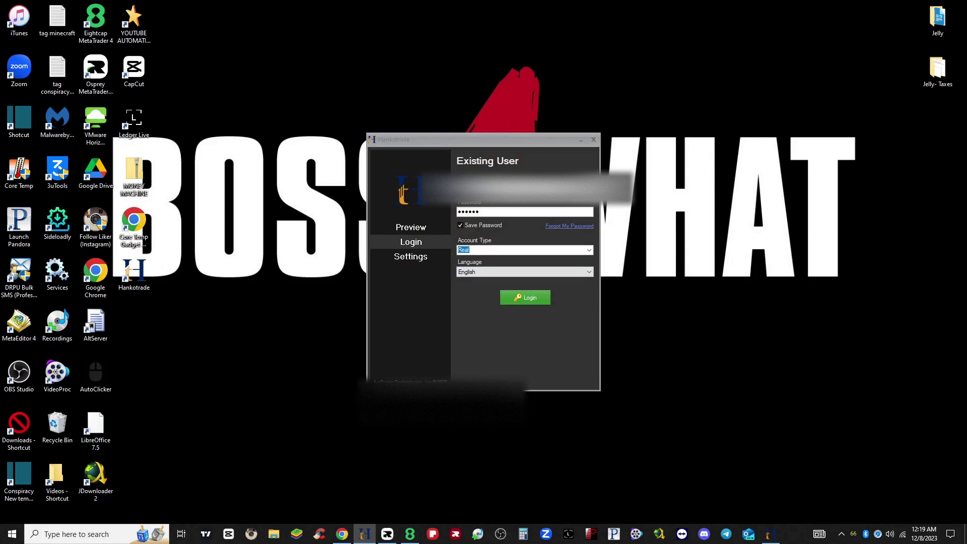
Switch back to the Hankotrade portal in Chrome and check the Reset Password section under Account Operation, reloading the page
click(345, 537)
scroll(491, 252, up, 10)
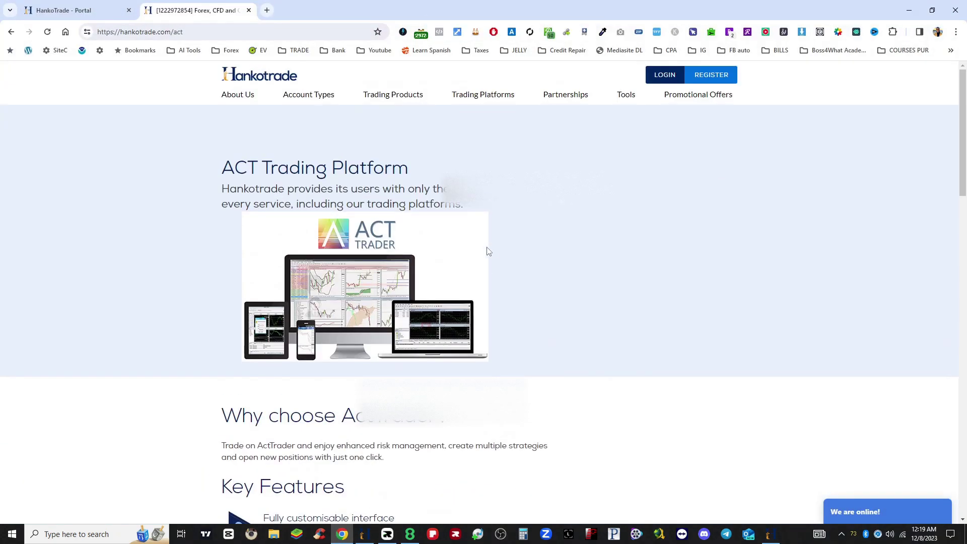
click(77, 12)
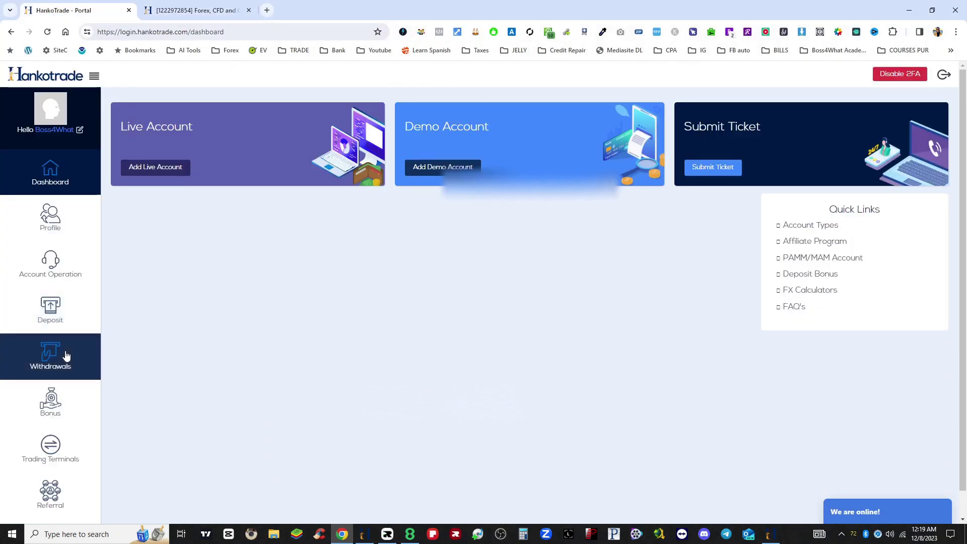
click(66, 274)
click(349, 205)
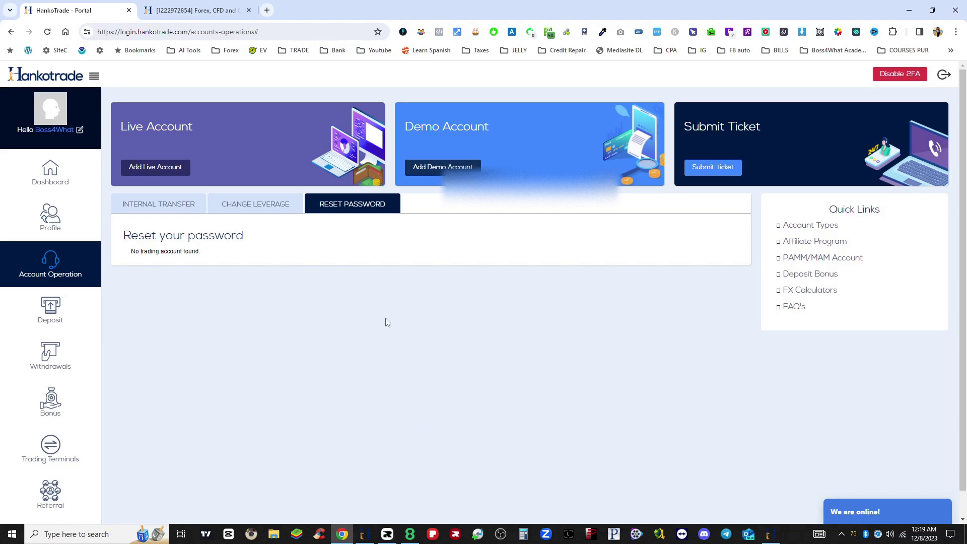
key(F5)
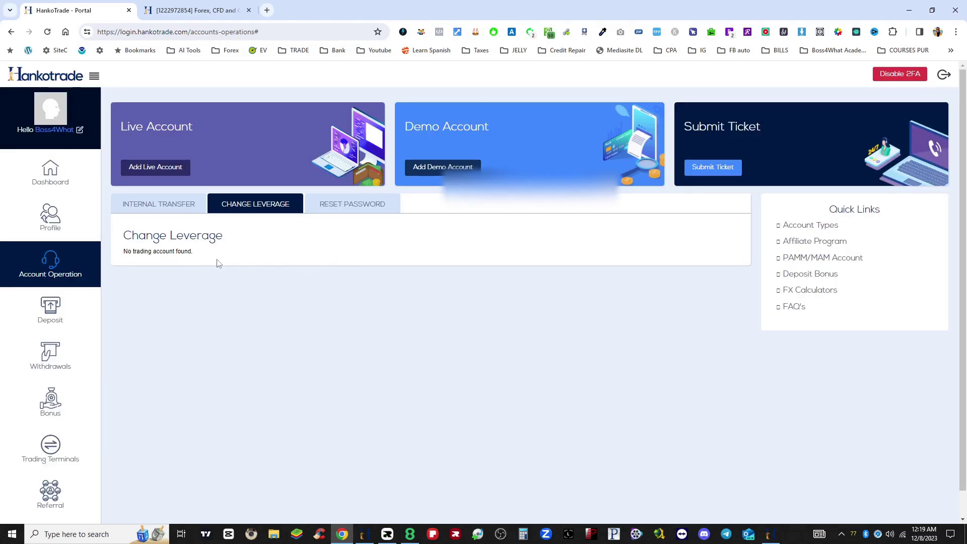
drag(149, 252, 194, 251)
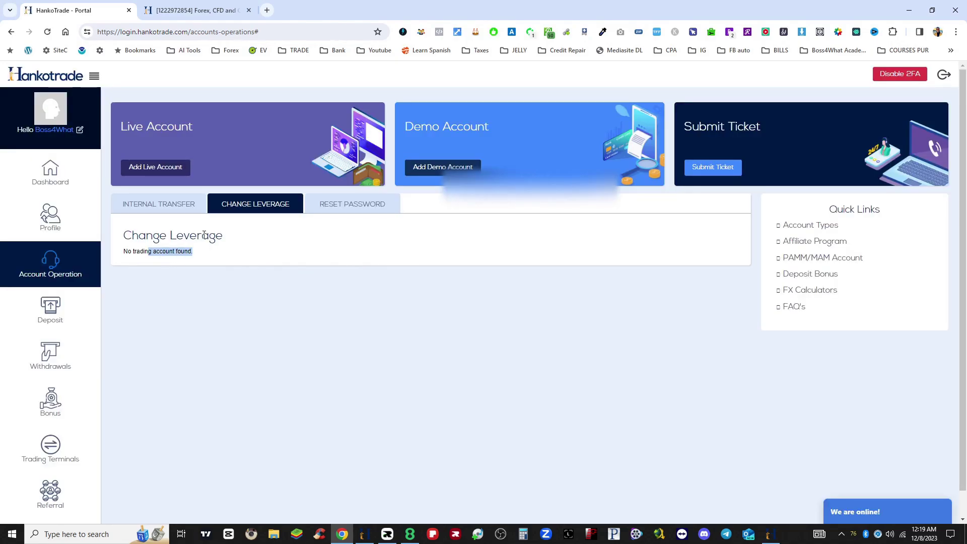
Open the portal's Profile page, check the Hankotrade login window on the desktop, and return to the browser
click(50, 217)
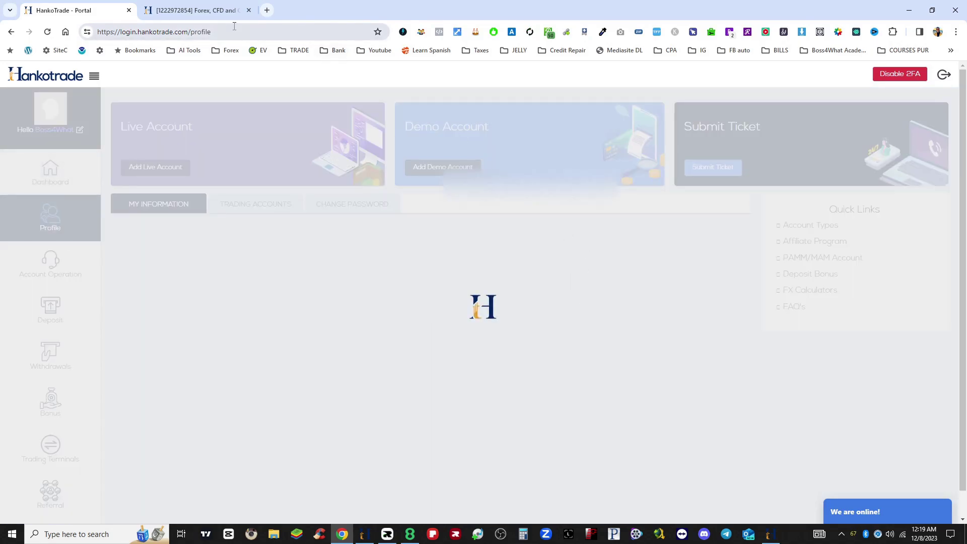
click(912, 13)
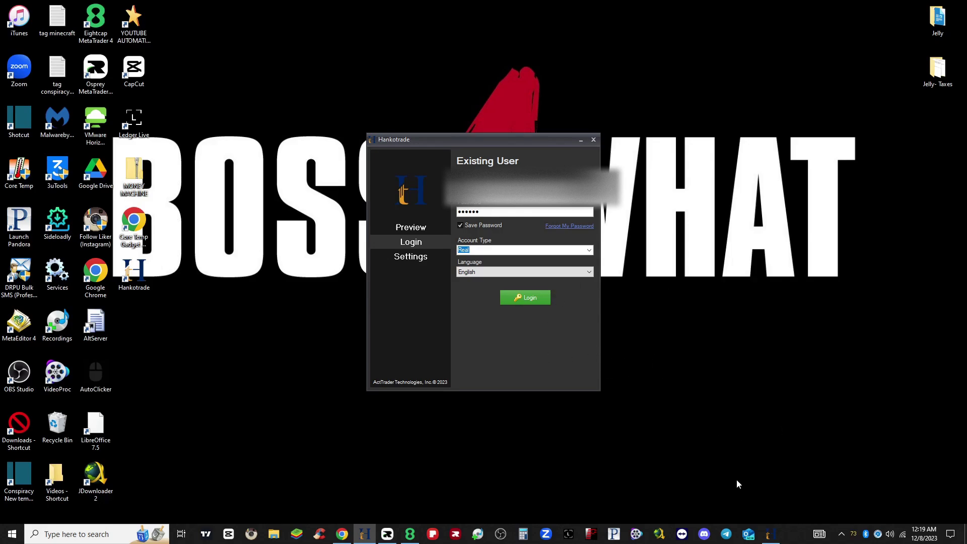
click(342, 535)
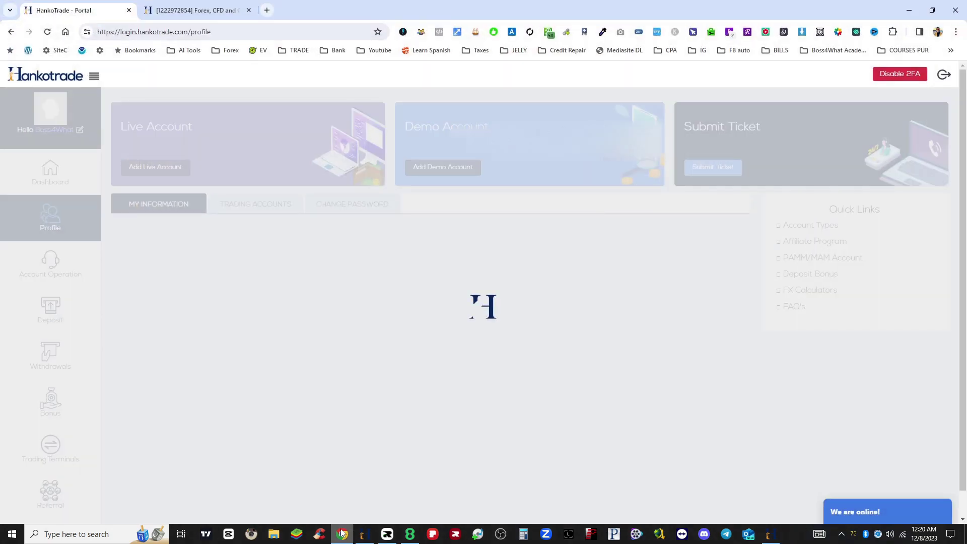
Return to the Hankotrade login window on the desktop and log in to the Real account
click(342, 536)
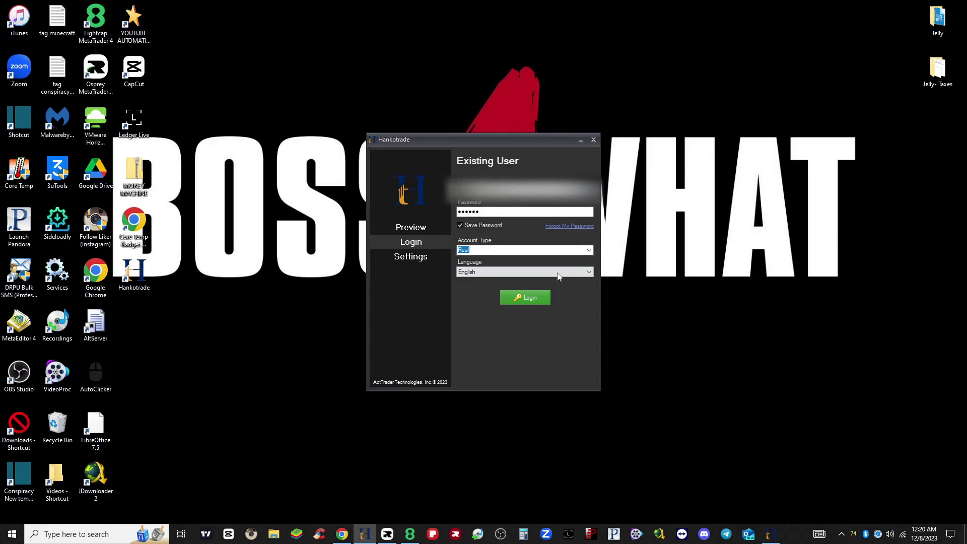
click(530, 299)
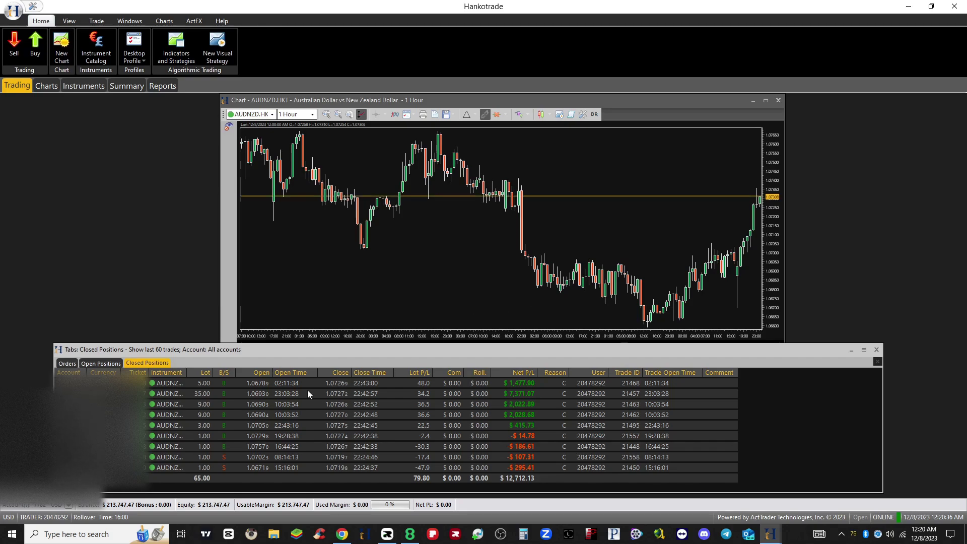
Look through the account's Open Positions and Orders lists, and return to the Closed Positions list
click(263, 383)
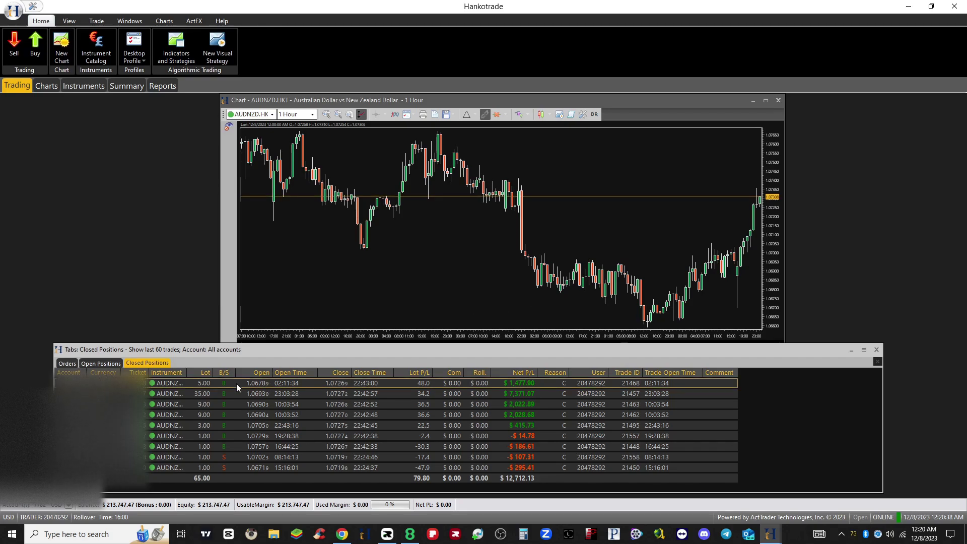
click(101, 364)
click(67, 363)
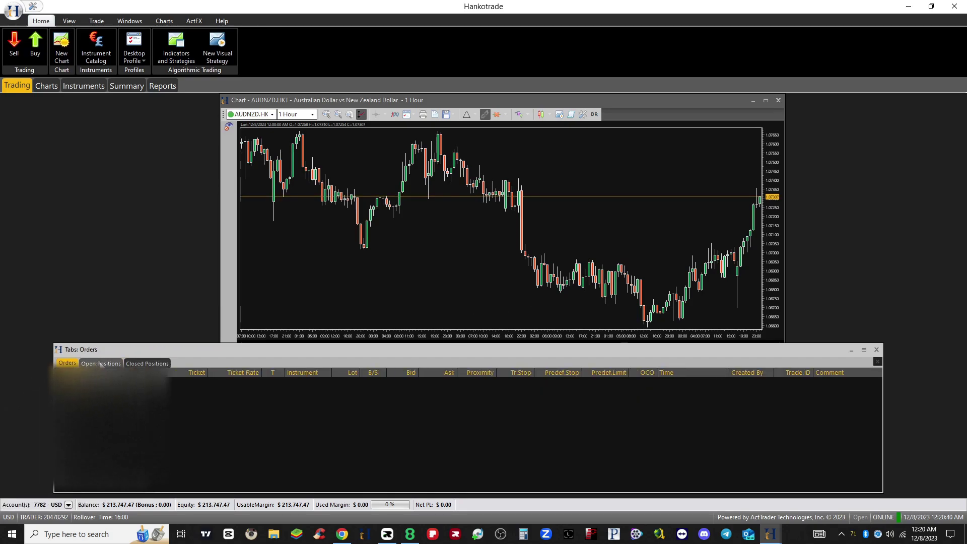
click(147, 364)
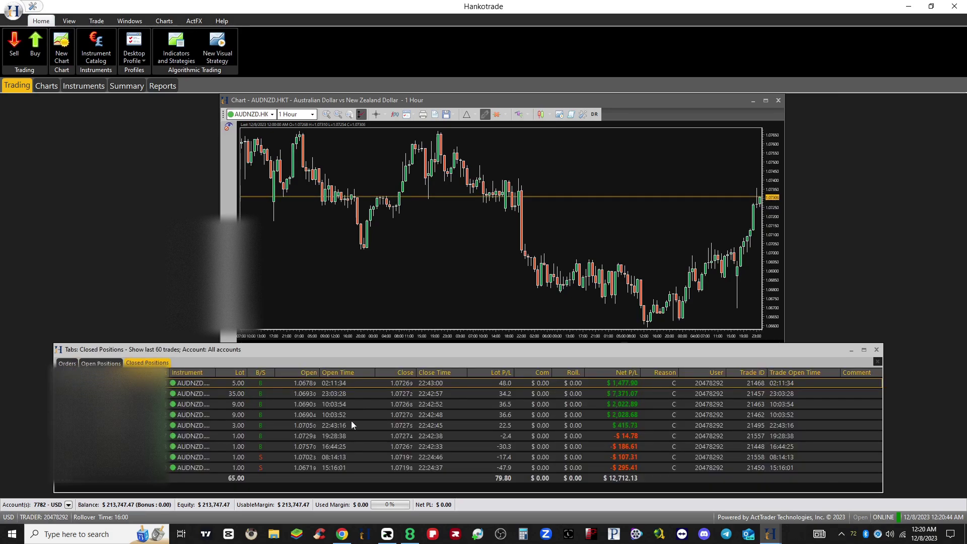
Open the Closed Positions preferences settings from a closed trade, and close the dialog without changing anything
right_click(383, 414)
right_click(596, 388)
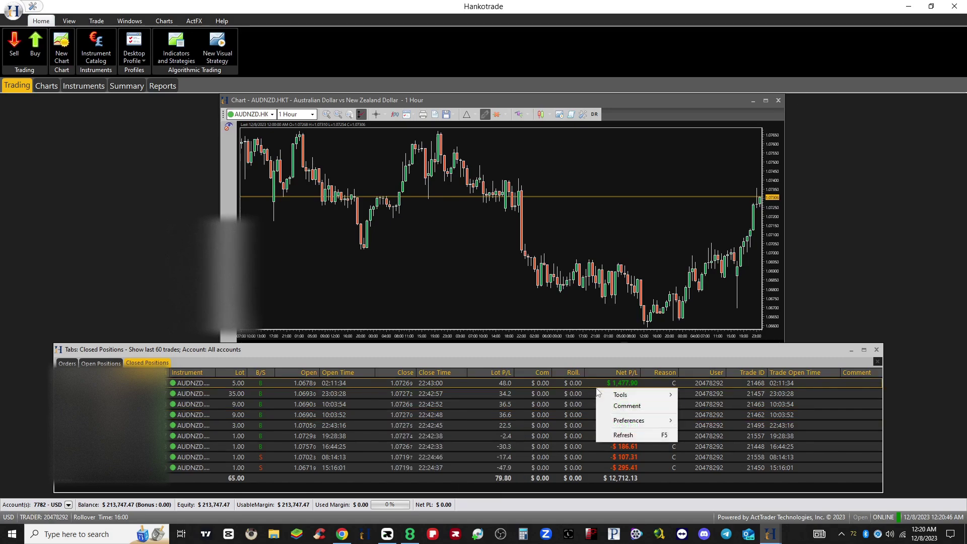
right_click(740, 418)
right_click(639, 468)
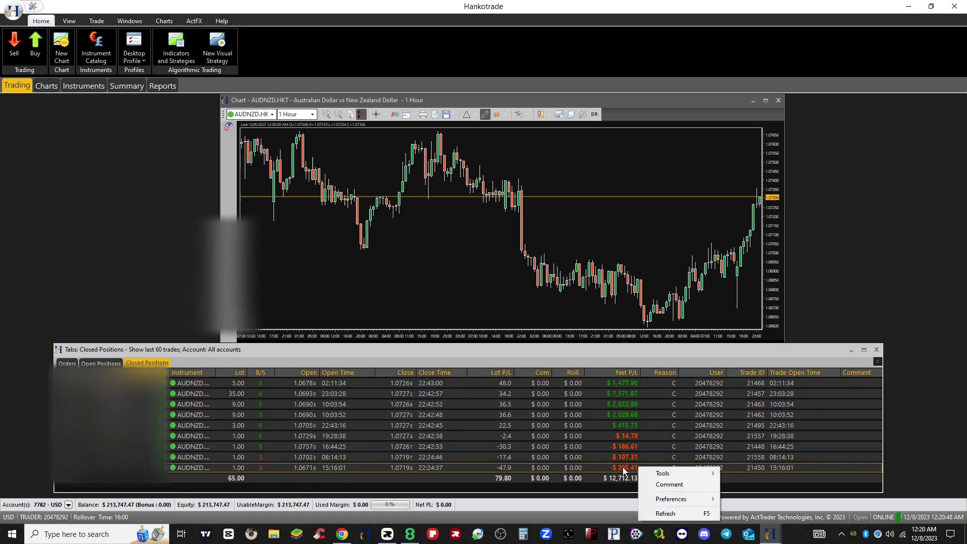
mouse_move(681, 501)
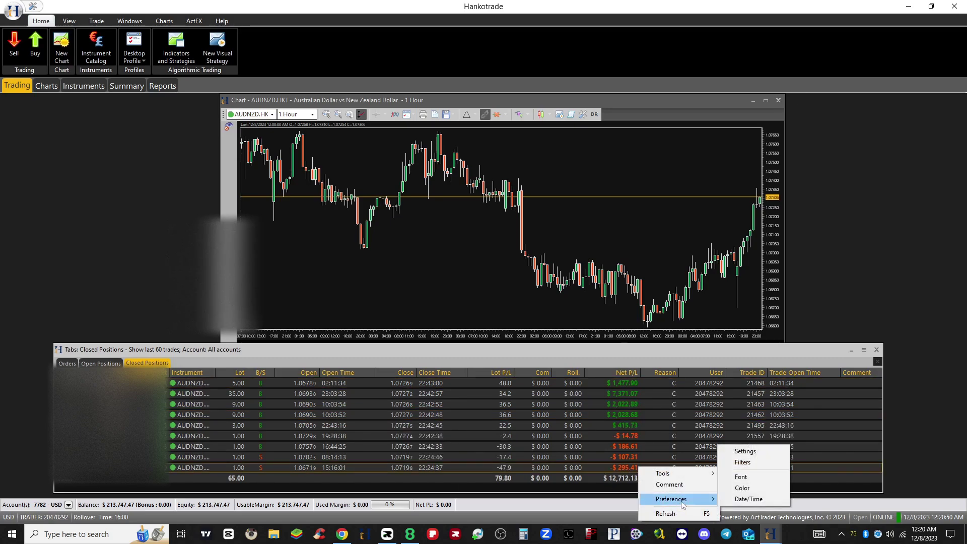
click(746, 455)
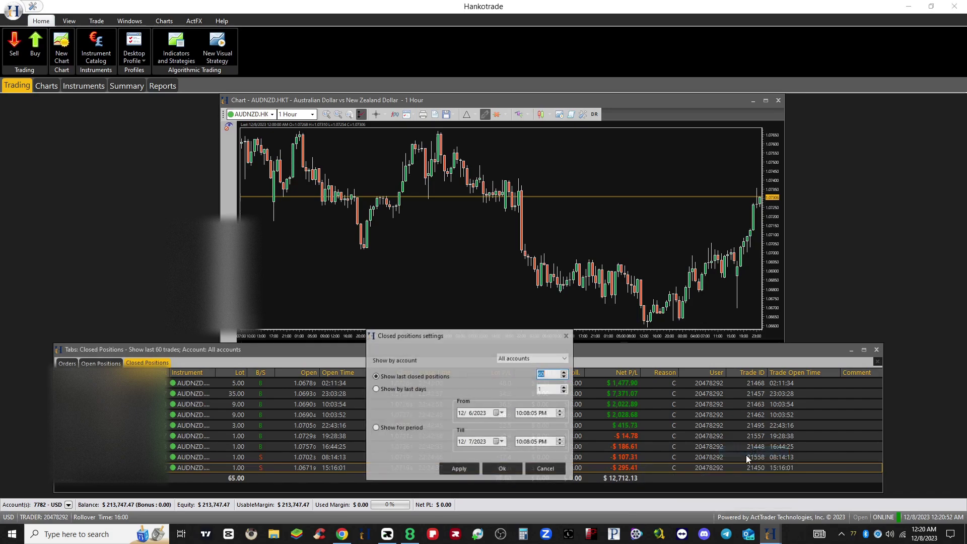
click(566, 335)
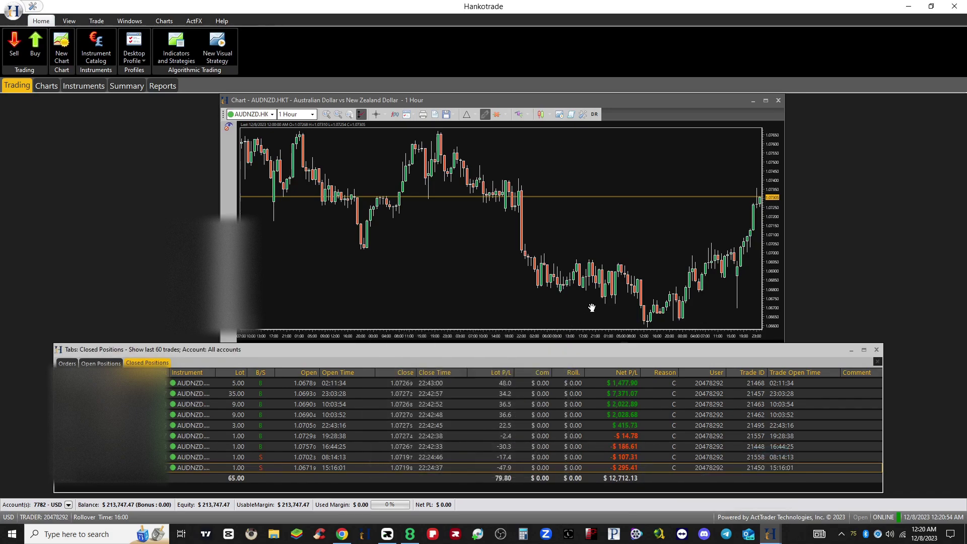
Open the Chart Settings of the AUDNZD 1 Hour chart to view its options, and close them unchanged
right_click(598, 294)
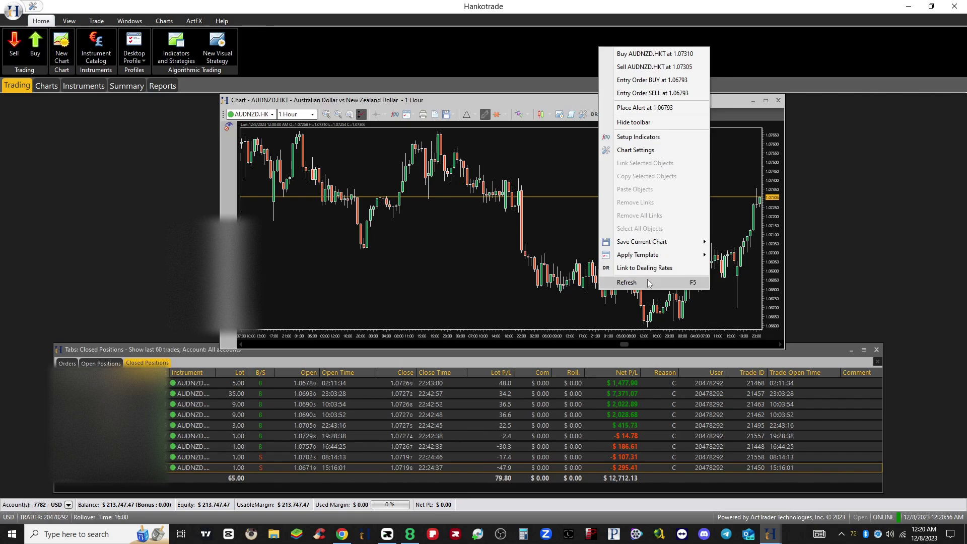
click(646, 150)
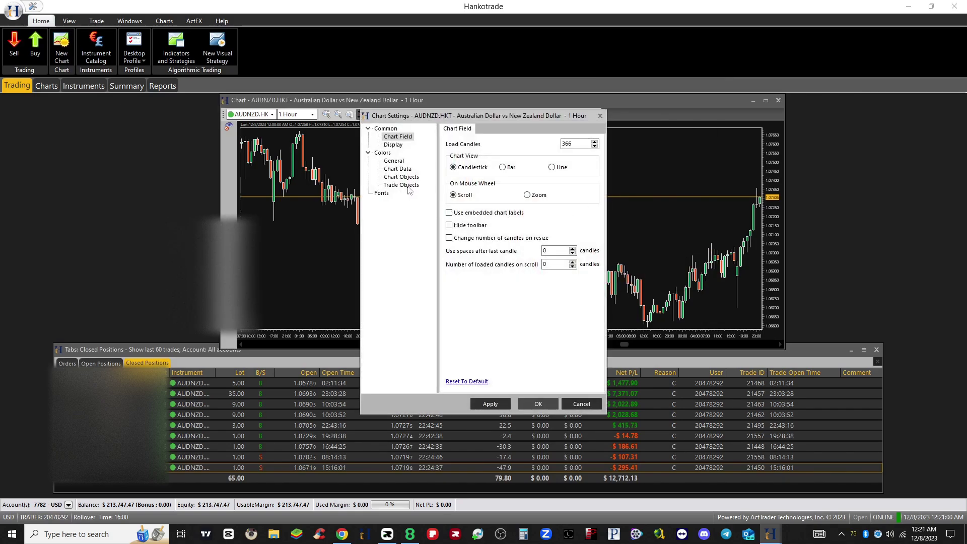
click(600, 117)
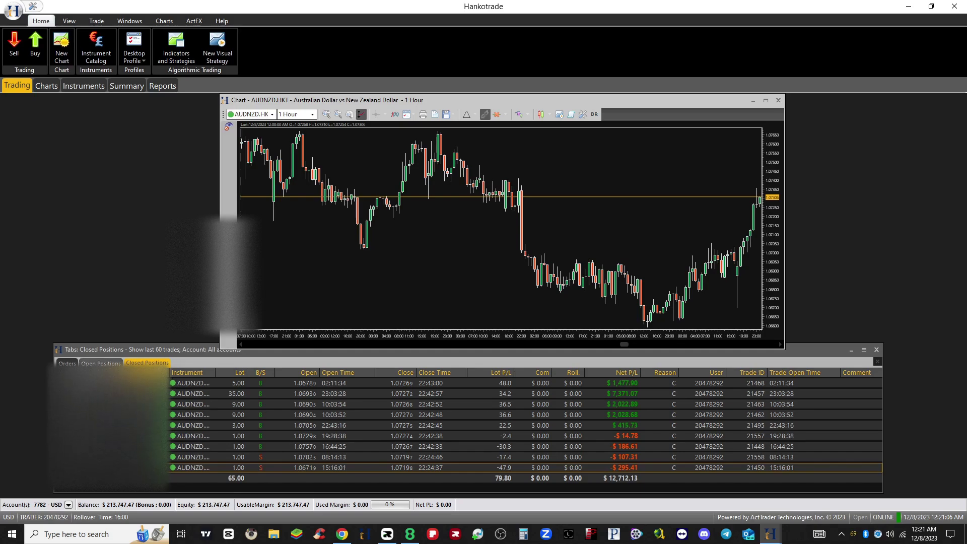
Check the Closed Positions list and the options available for a closed trade, and switch to Open Positions
click(100, 363)
click(147, 363)
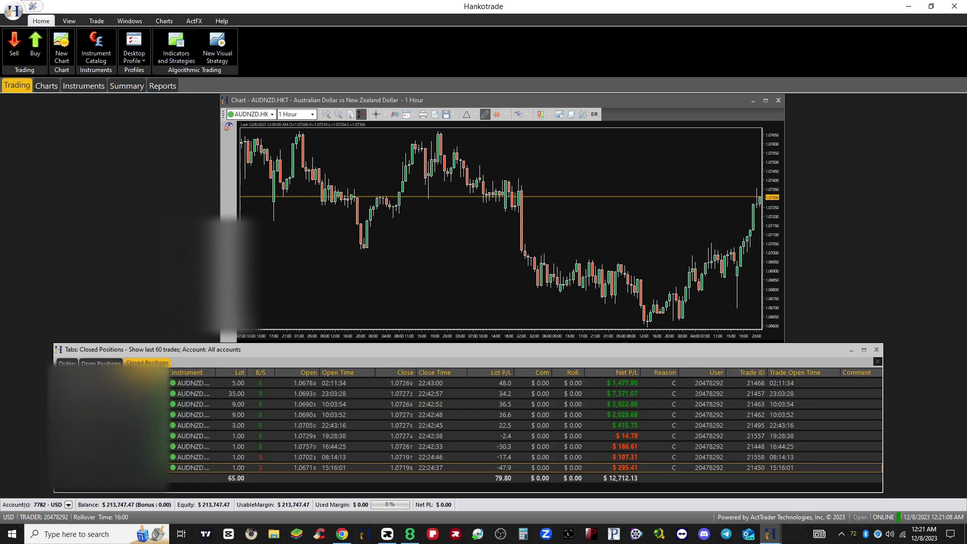
right_click(403, 385)
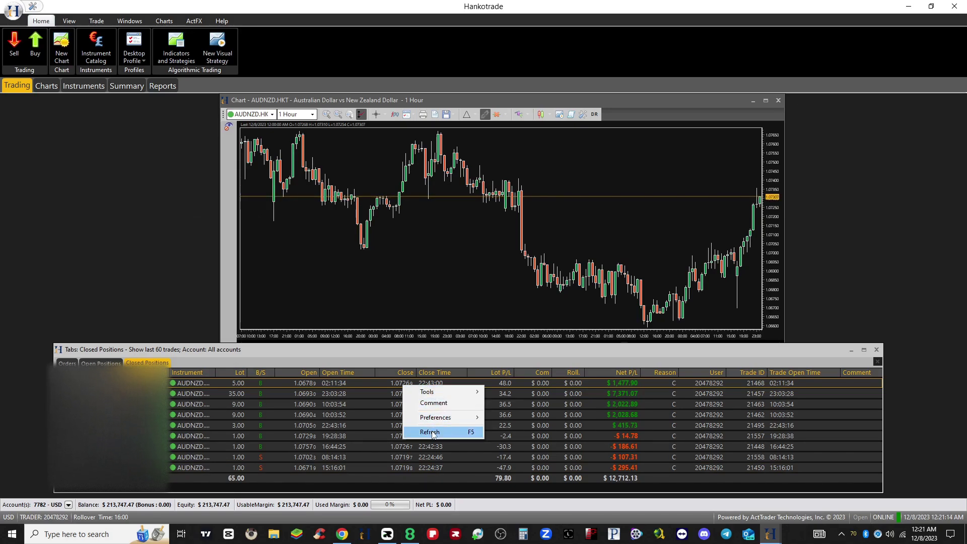
click(115, 363)
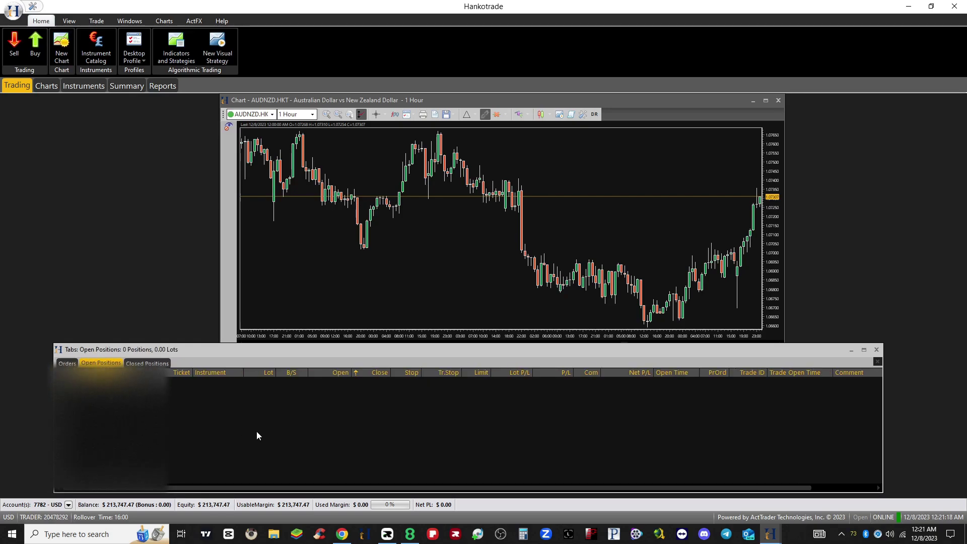
View the AUDNZD chart in the Charts workspace, and scroll the chart in the Trading workspace past its latest candle
click(47, 85)
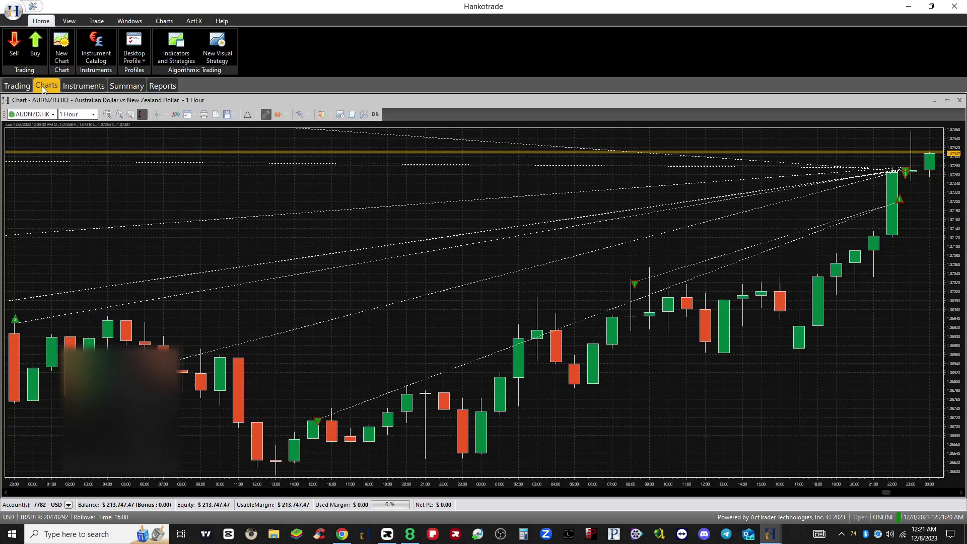
click(17, 86)
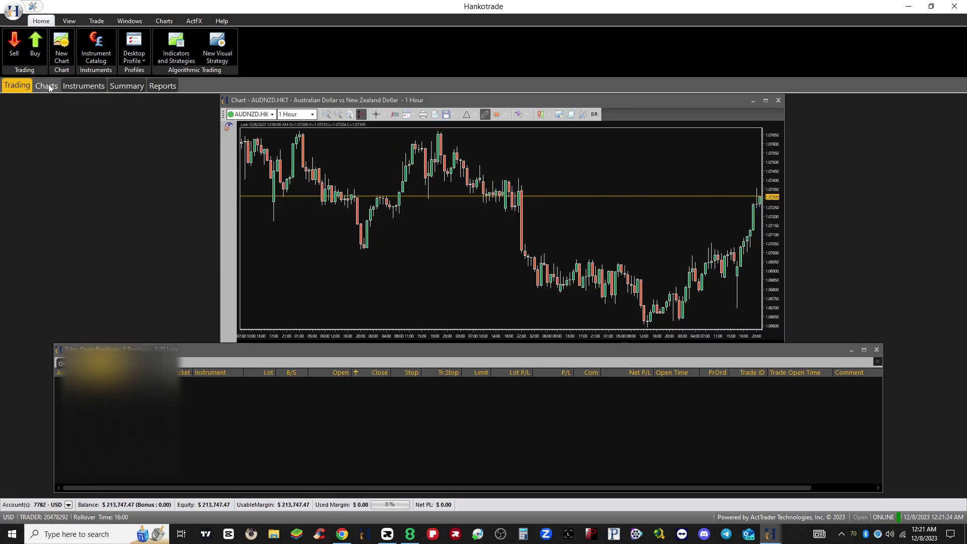
click(83, 87)
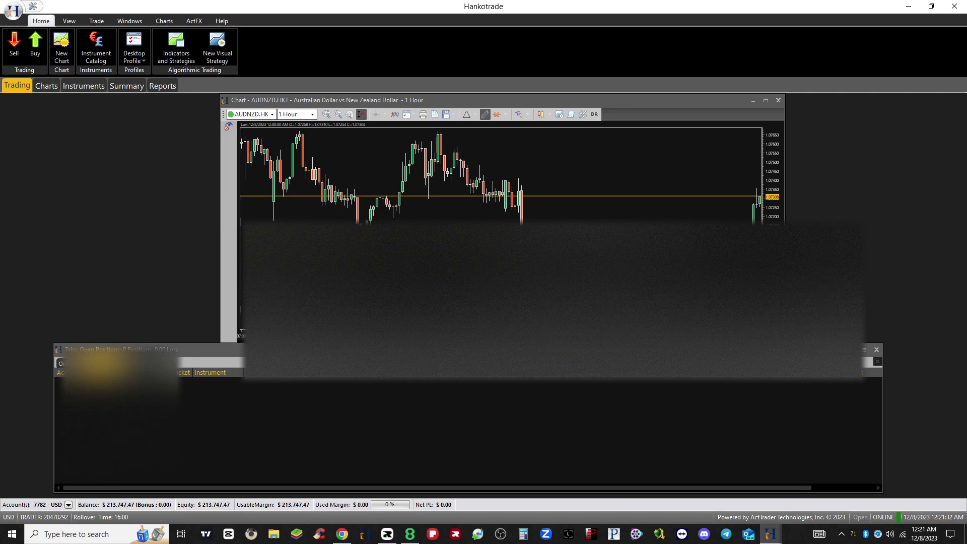
scroll(501, 212, down, 5)
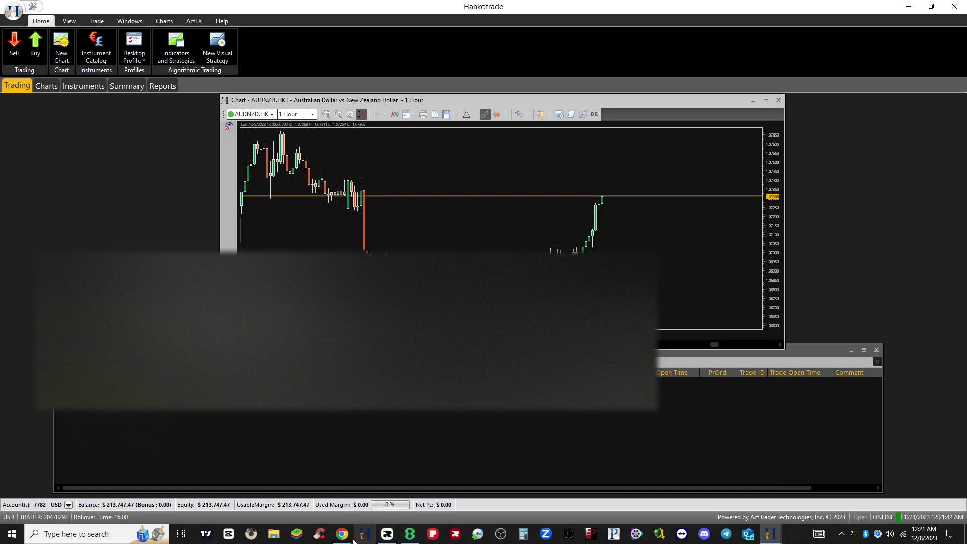
Switch to the Hankotrade portal in Chrome and open its Dashboard page
mouse_move(348, 537)
click(362, 519)
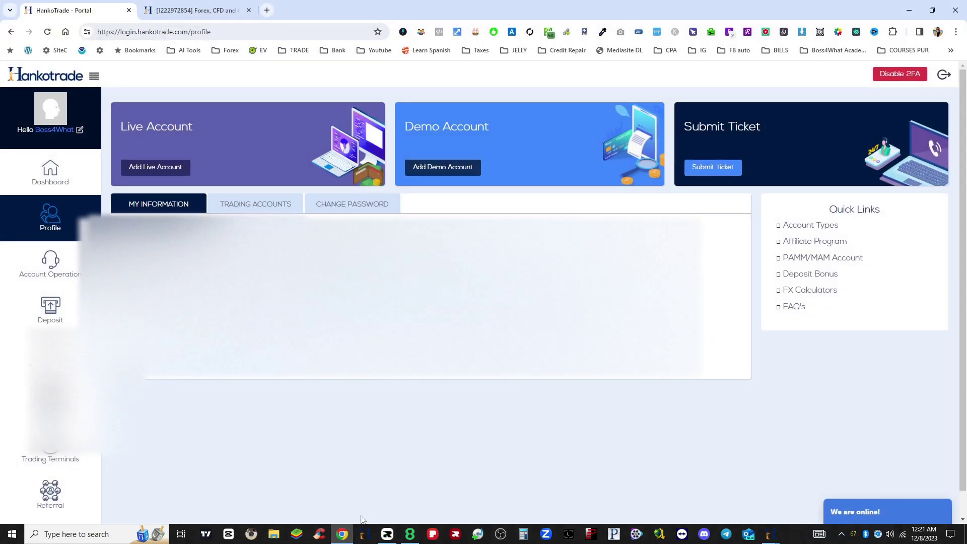
click(57, 180)
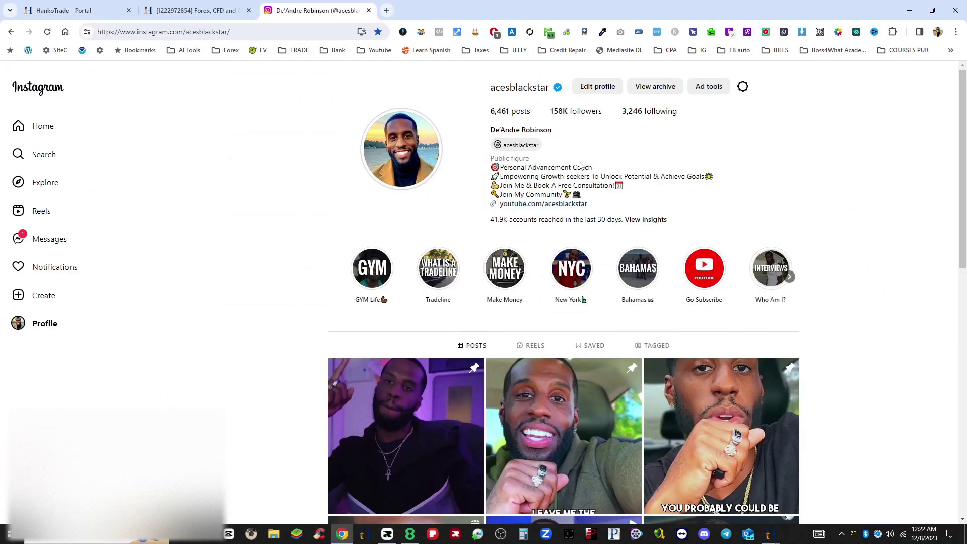
Look over the Instagram profile page and move its tab out of the browser window
scroll(624, 221, down, 5)
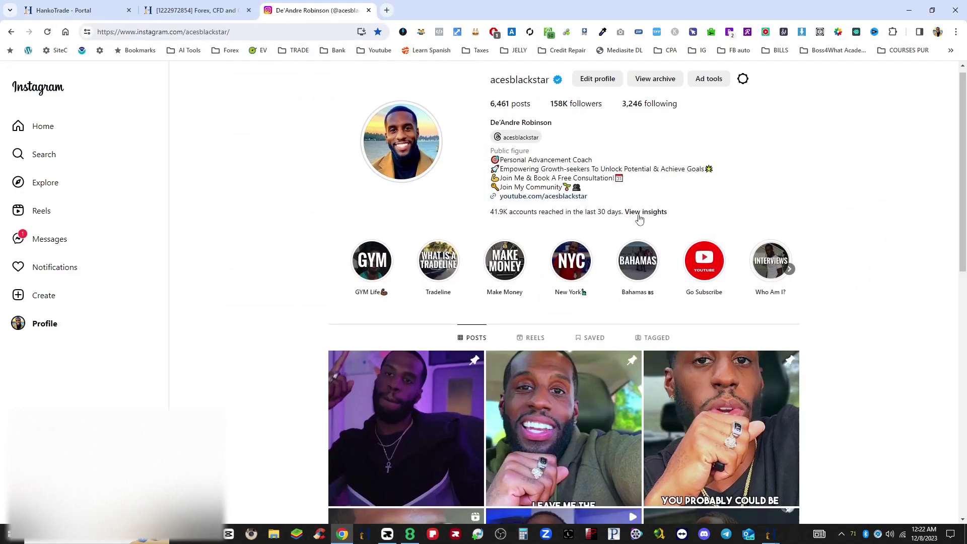
scroll(633, 225, up, 5)
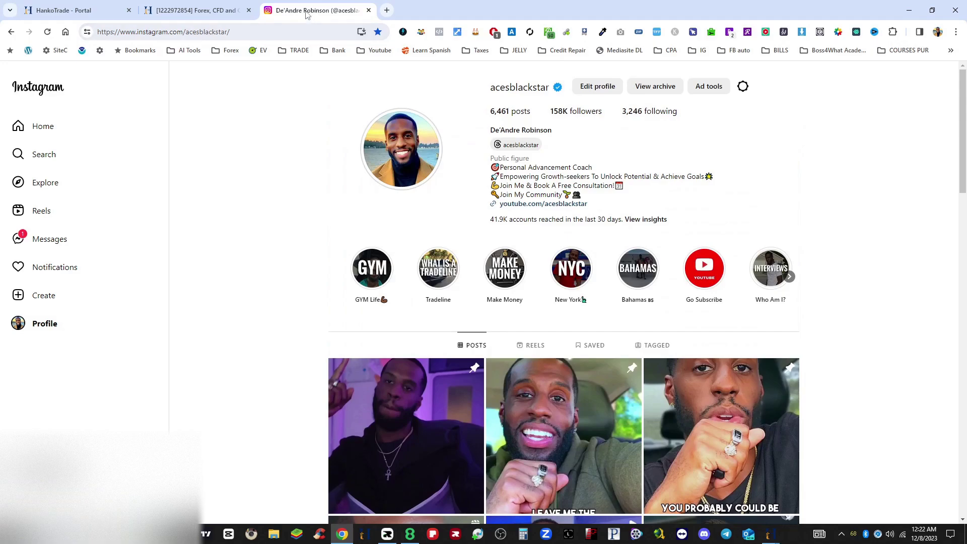
drag(307, 14, 0, 25)
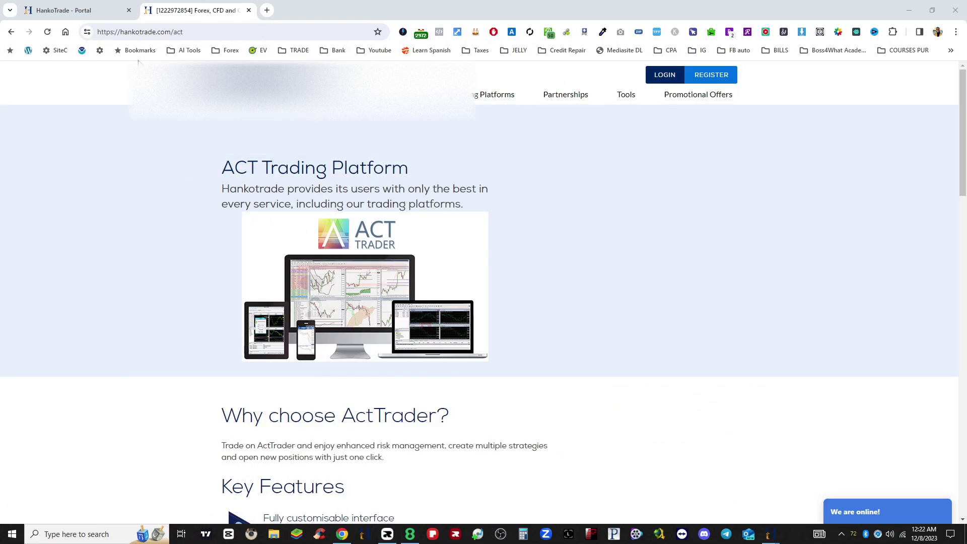
Switch to the Hankotrade trading window showing closed trades and reposition the Closed Positions panel beneath the AUDNZD chart
click(76, 10)
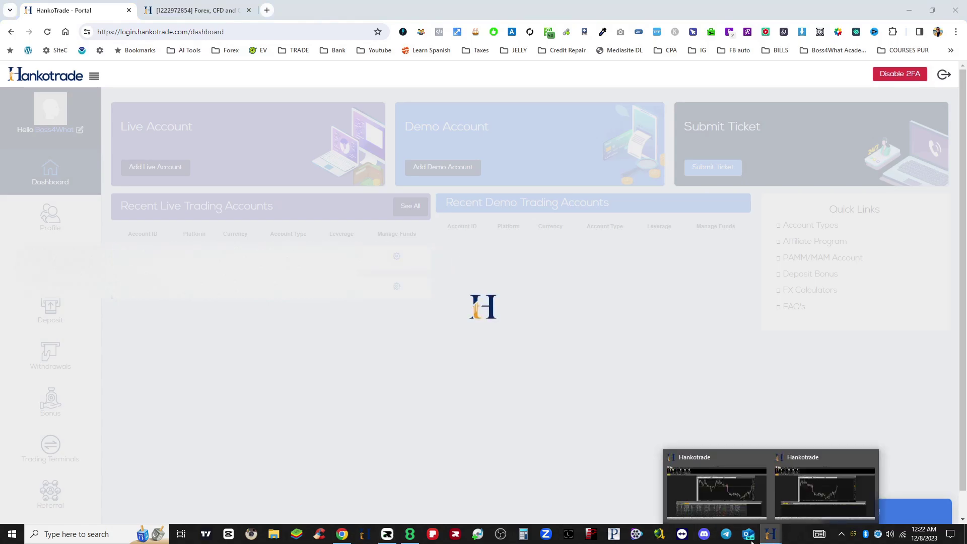
click(740, 510)
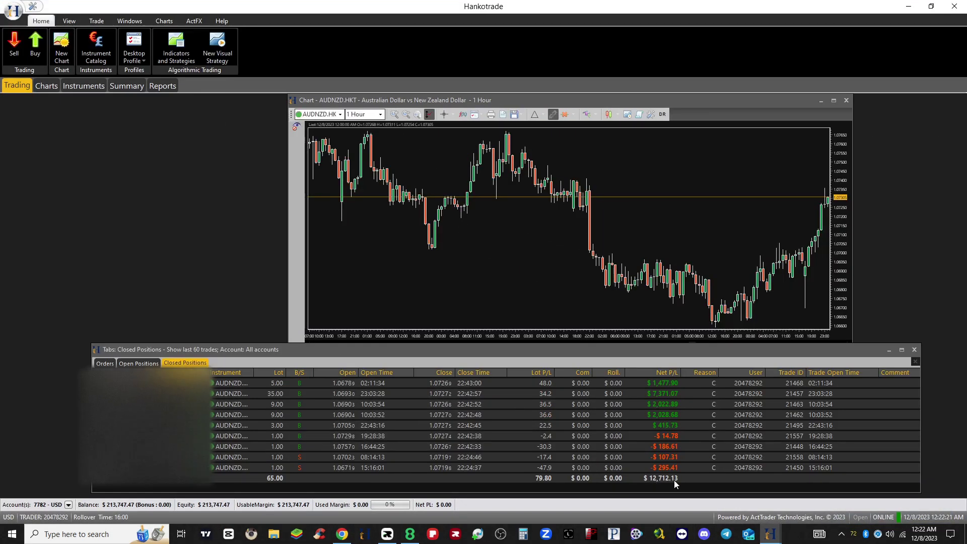
drag(627, 352, 574, 307)
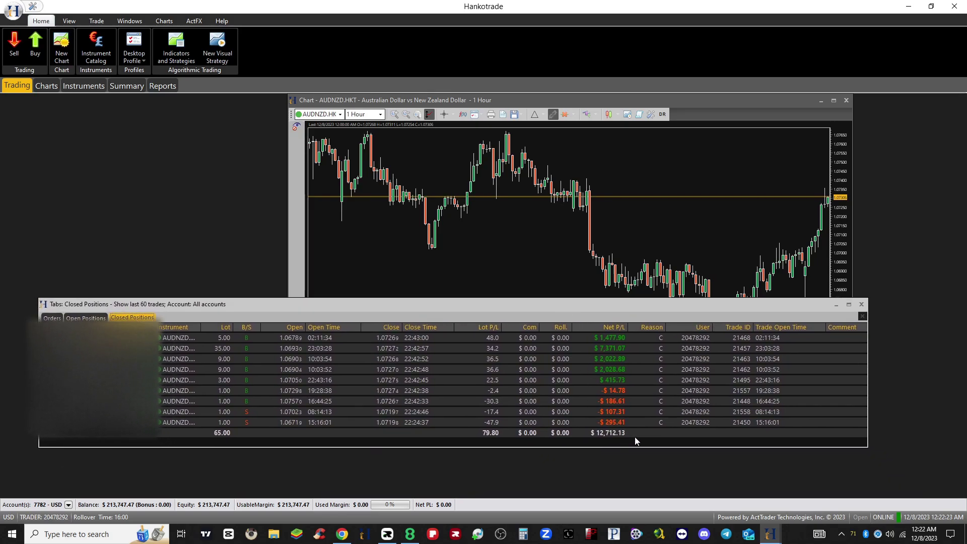
click(599, 436)
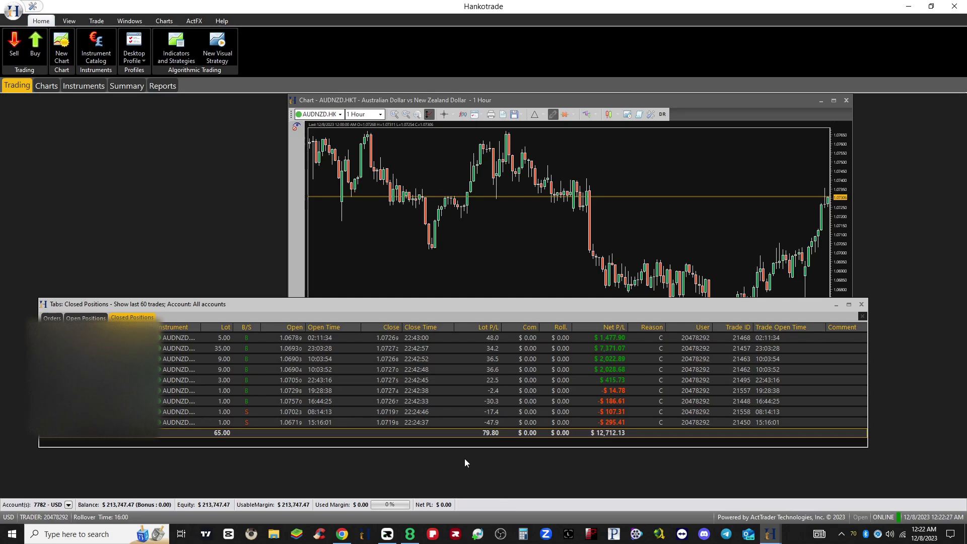
drag(414, 314, 447, 353)
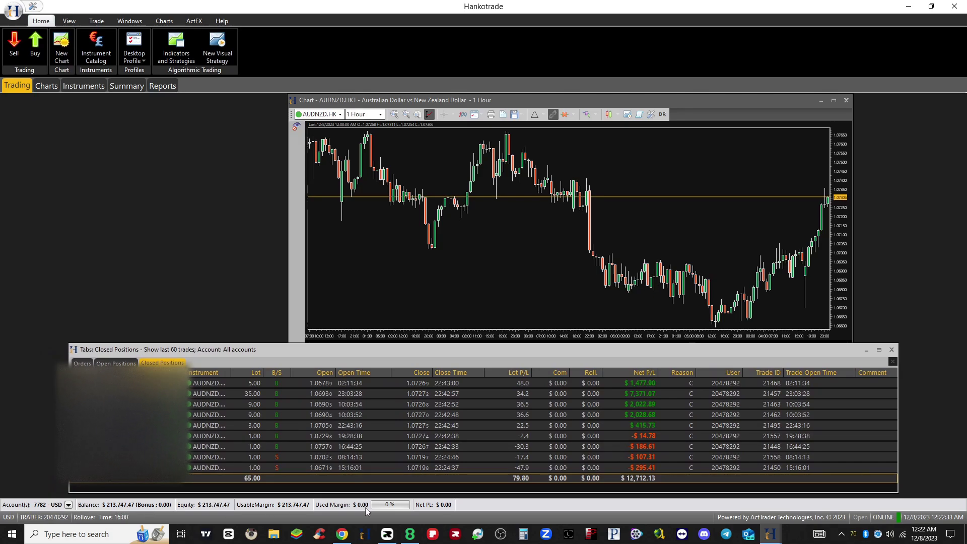
Move the AUDNZD chart window further left and pan its candles to leave empty space after the latest one
click(692, 115)
drag(498, 99, 453, 99)
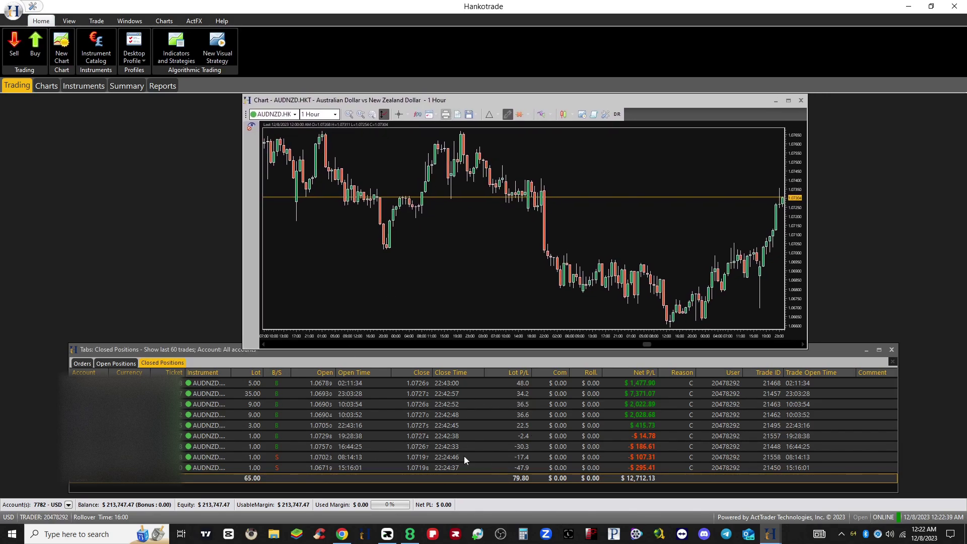
drag(691, 304, 519, 294)
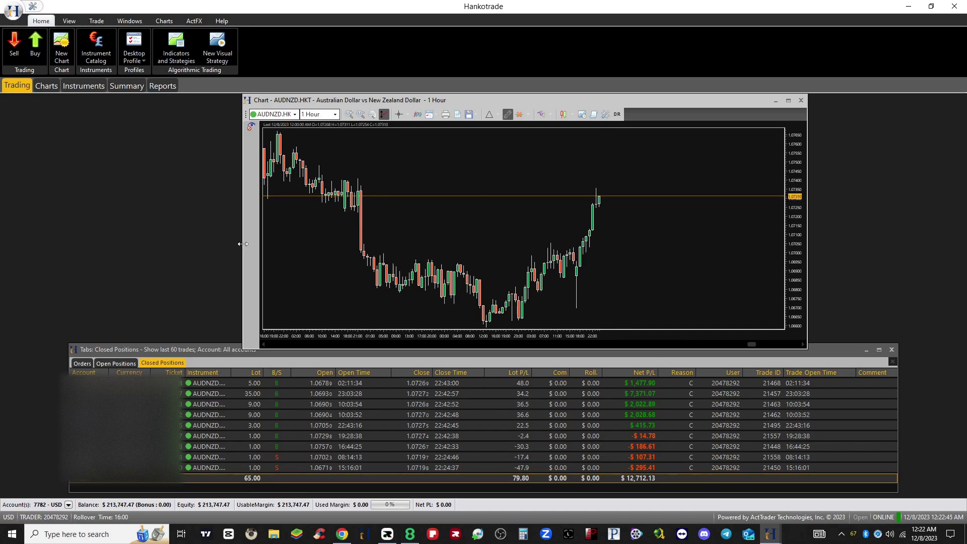
Resize the AUDNZD chart window by extending its left side, raising its bottom edge above Closed Positions, and narrowing its right side
drag(243, 244, 212, 244)
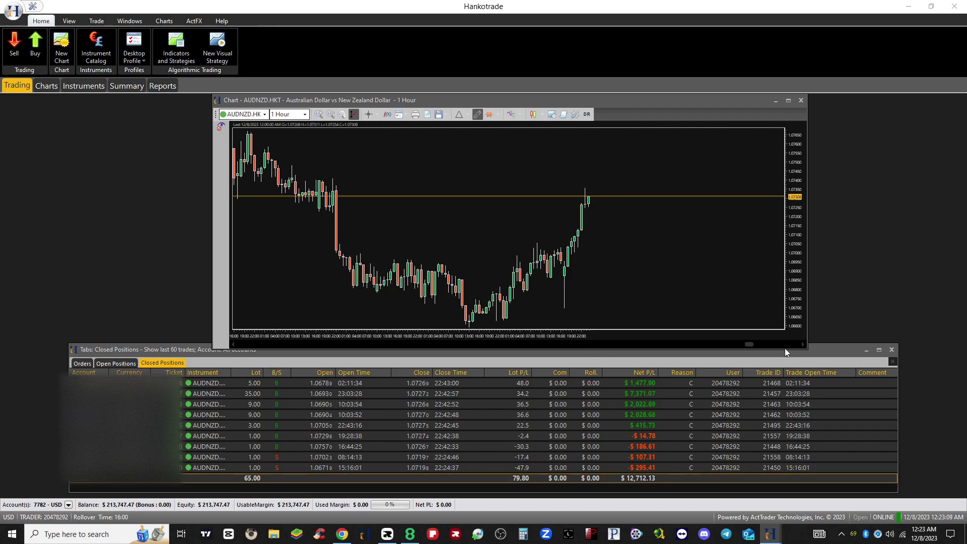
drag(784, 350, 784, 342)
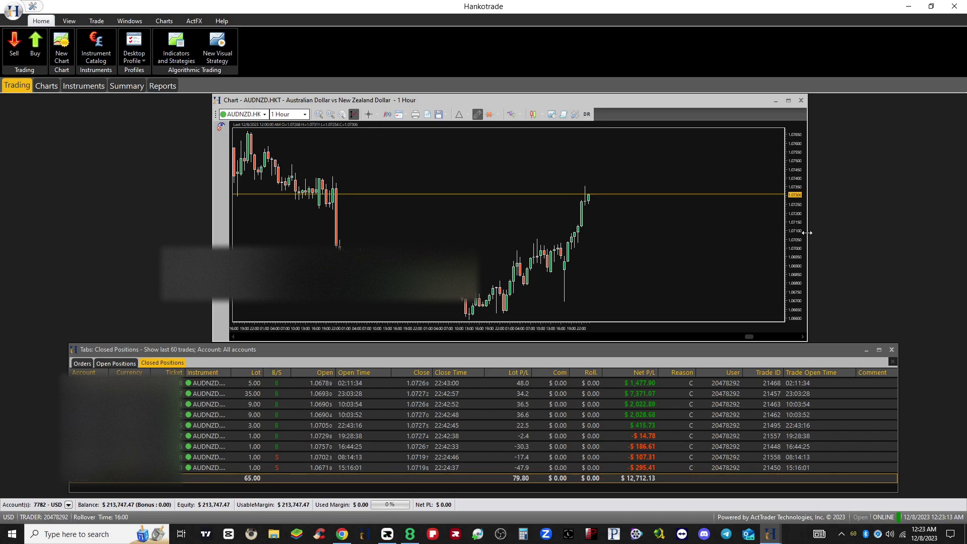
drag(808, 237, 727, 244)
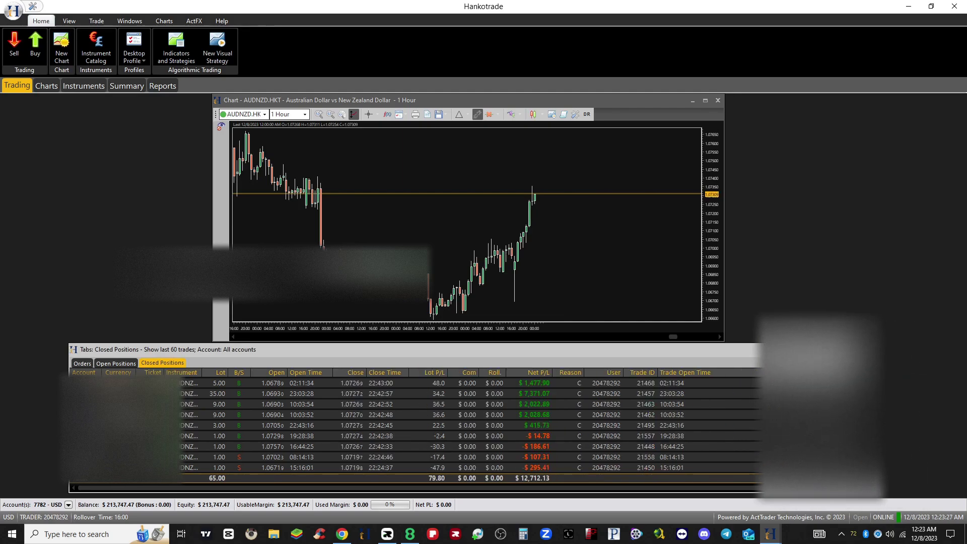
Widen the Closed Positions panel by extending its right side
drag(808, 390, 936, 390)
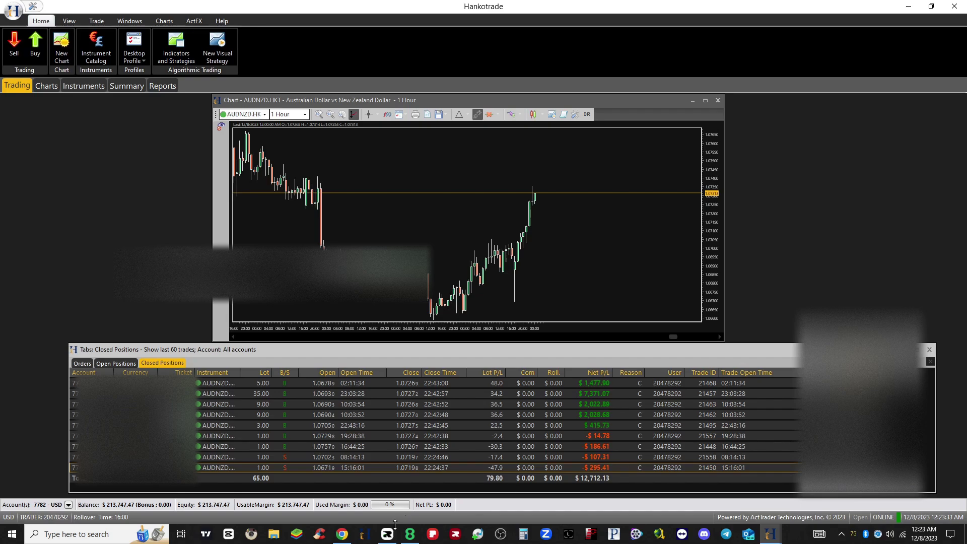
Switch to the HankoTrade portal dashboard in Chrome and start a live support chat
click(341, 534)
scroll(497, 420, down, 2)
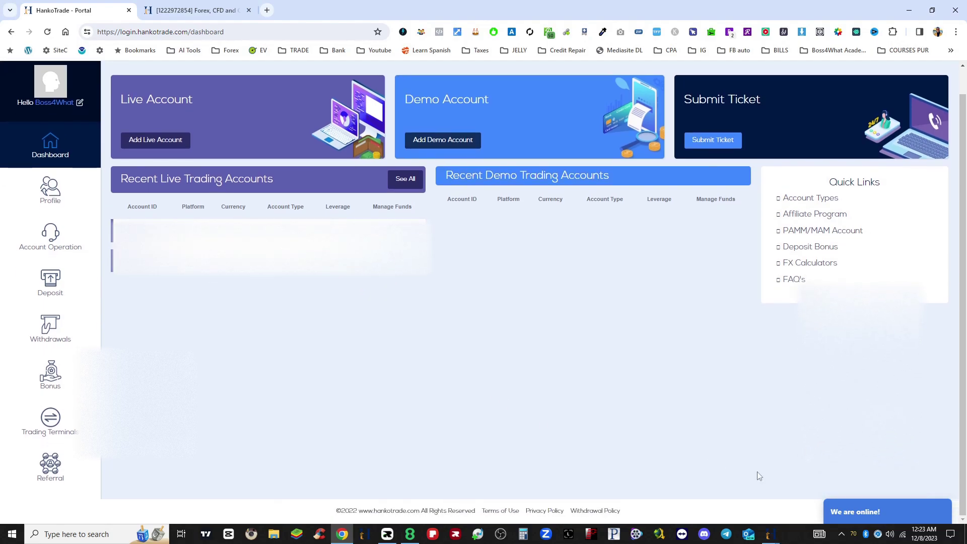
click(847, 512)
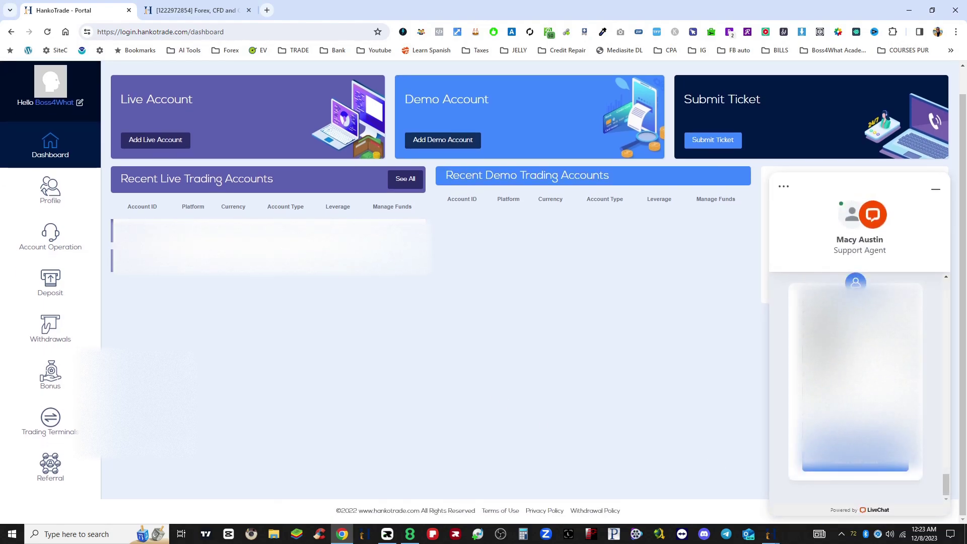
click(872, 469)
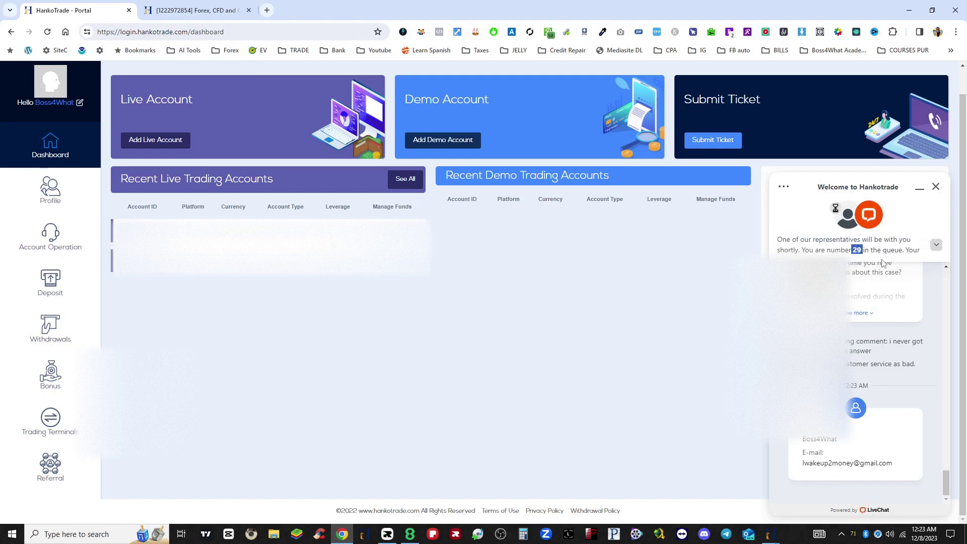
End the support chat and read back through its earlier messages on the Act Trader migration and password reset
scroll(877, 353, up, 4)
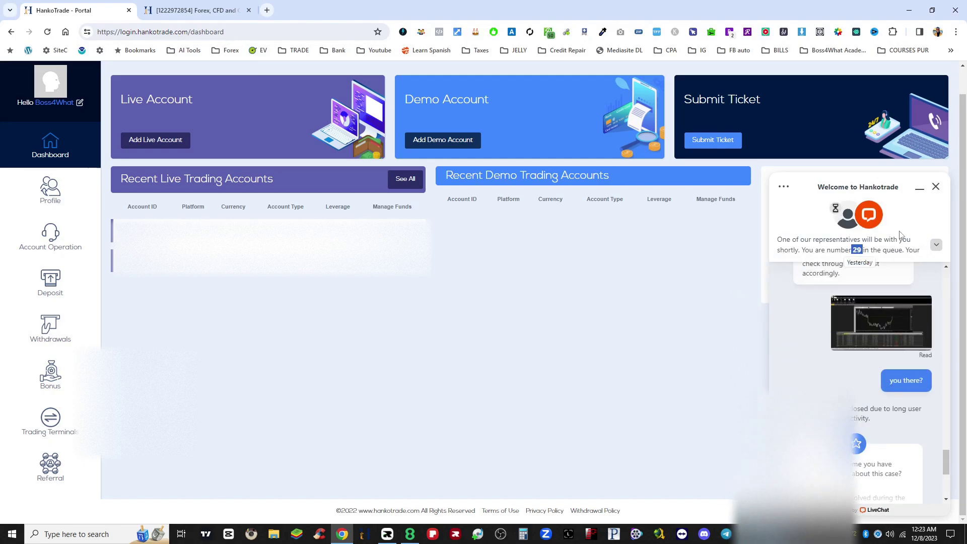
click(936, 186)
click(877, 285)
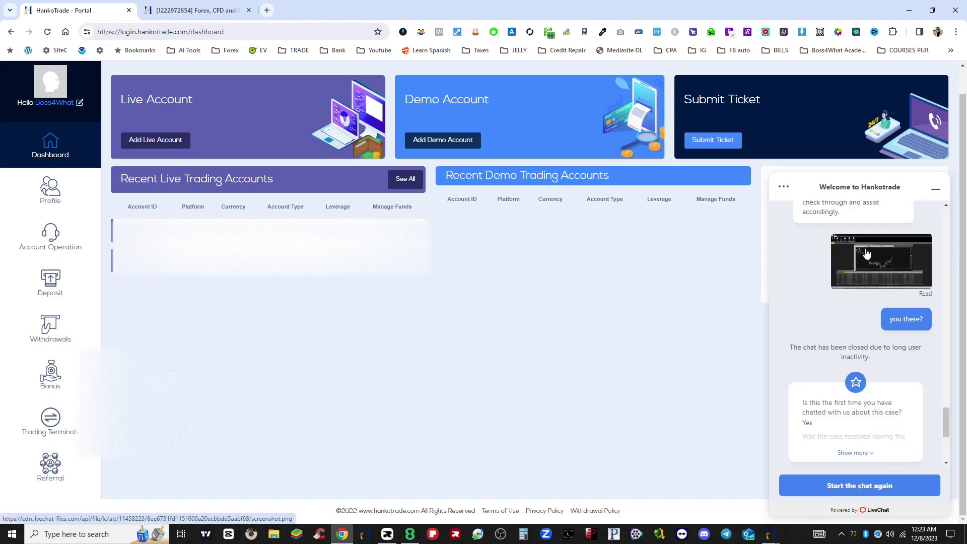
scroll(828, 397, up, 5)
scroll(828, 398, up, 10)
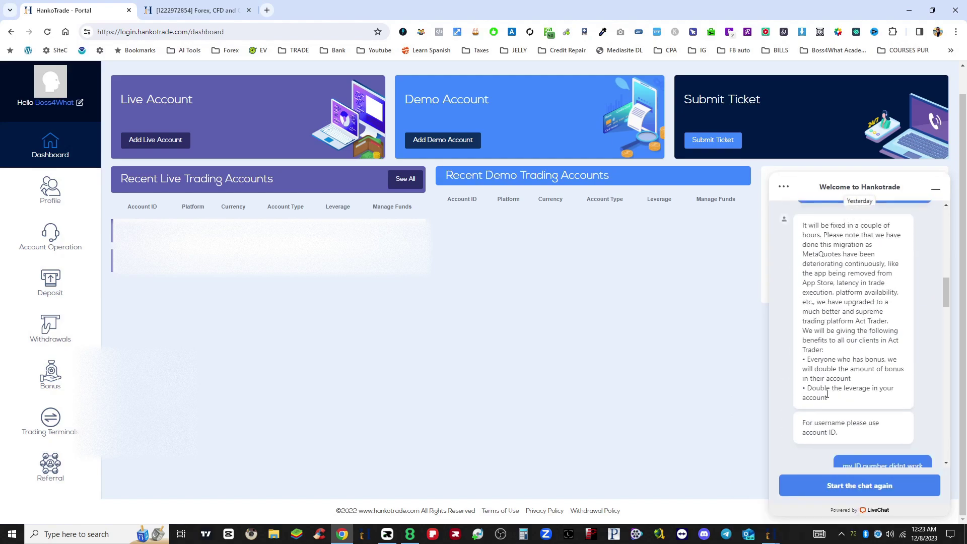
scroll(822, 394, down, 15)
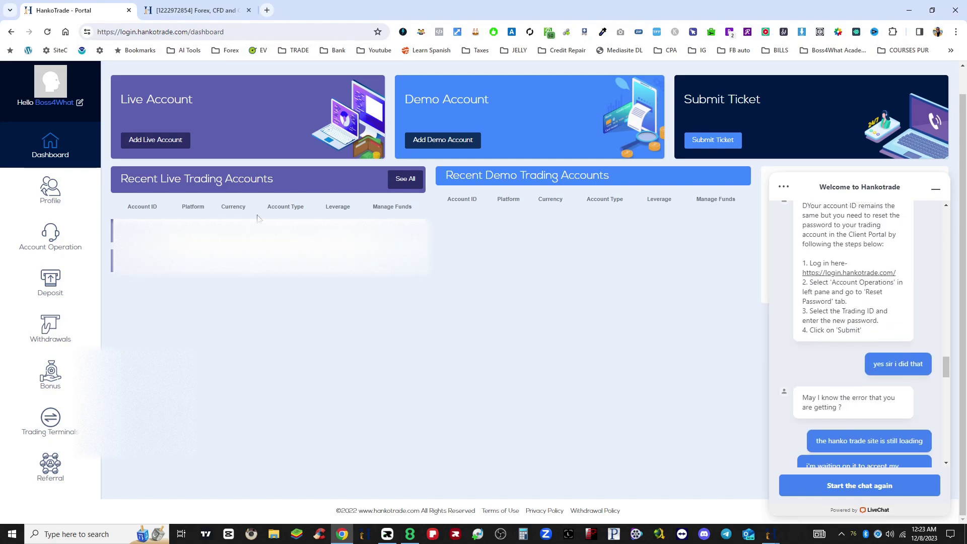
View the Change Leverage form under Account Operation and minimize the support chat
click(49, 246)
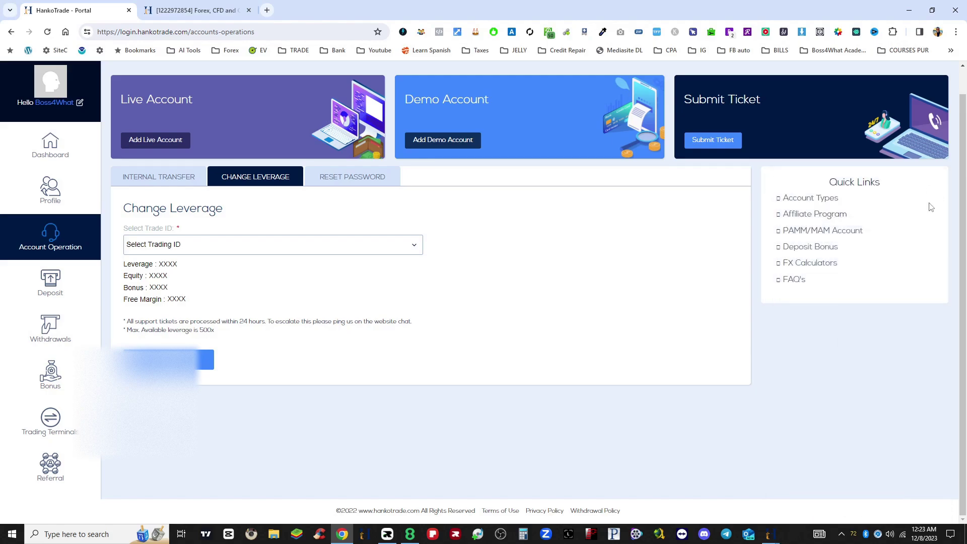
click(935, 188)
scroll(739, 393, up, 1)
scroll(739, 393, down, 1)
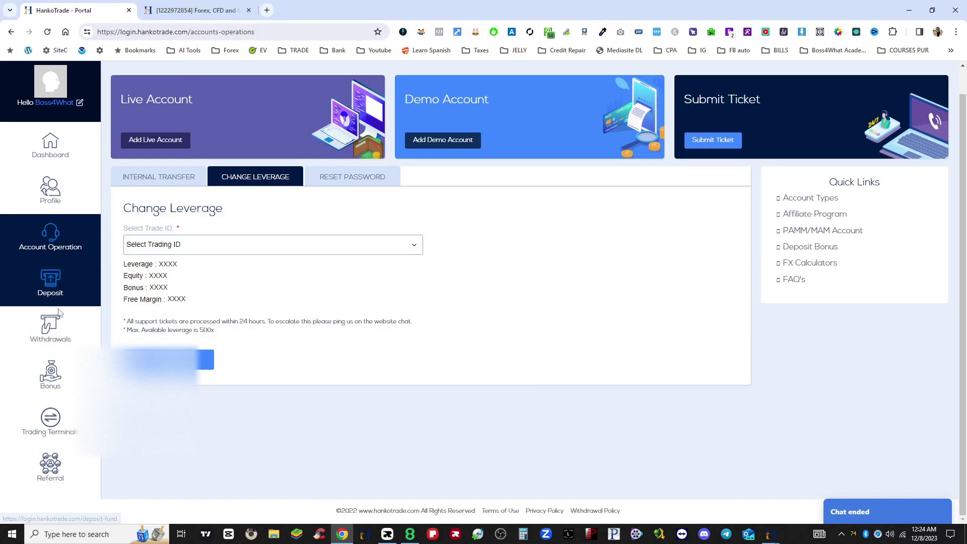
Open the crypto currency withdrawal request form and select a trading ID
click(59, 332)
click(303, 245)
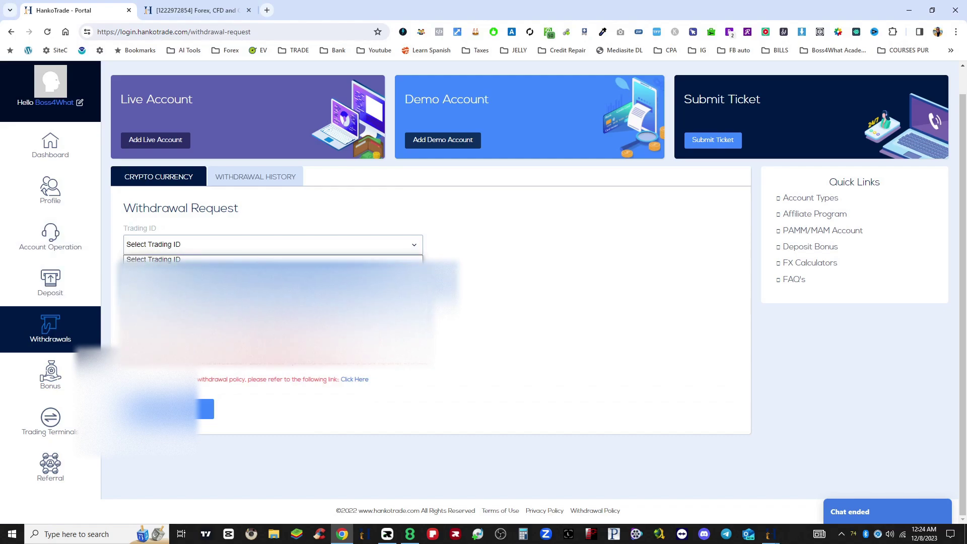
click(302, 259)
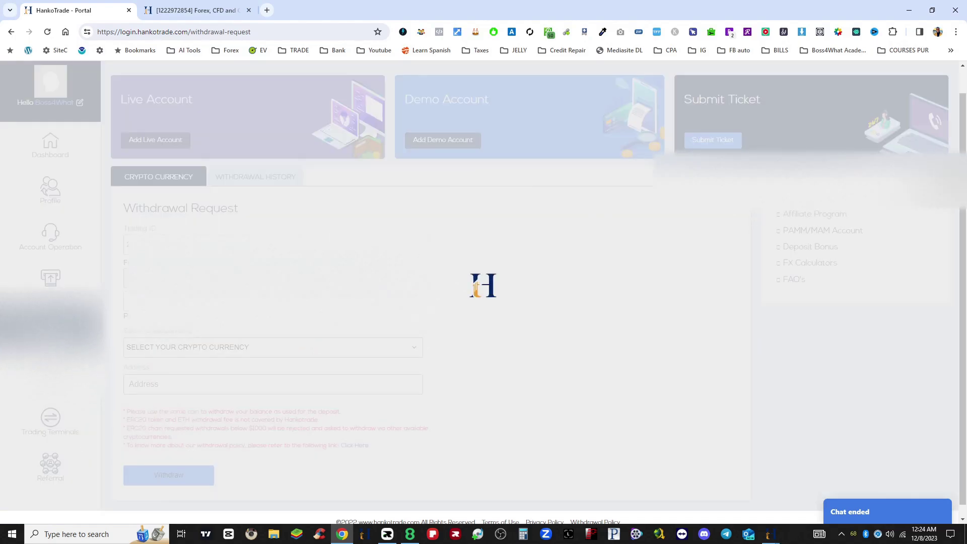